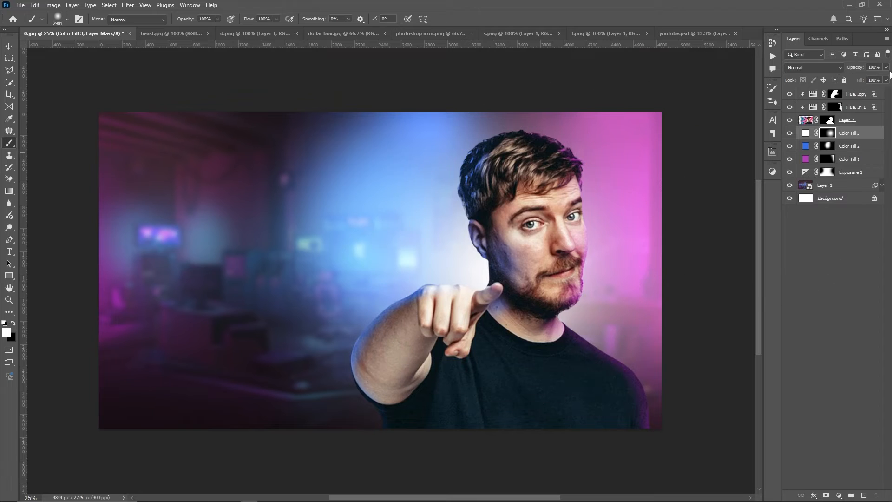
Move the yellow table to the image's bottom-left corner and enlarge it to about 151%
left_click_drag(876, 79, 874, 77)
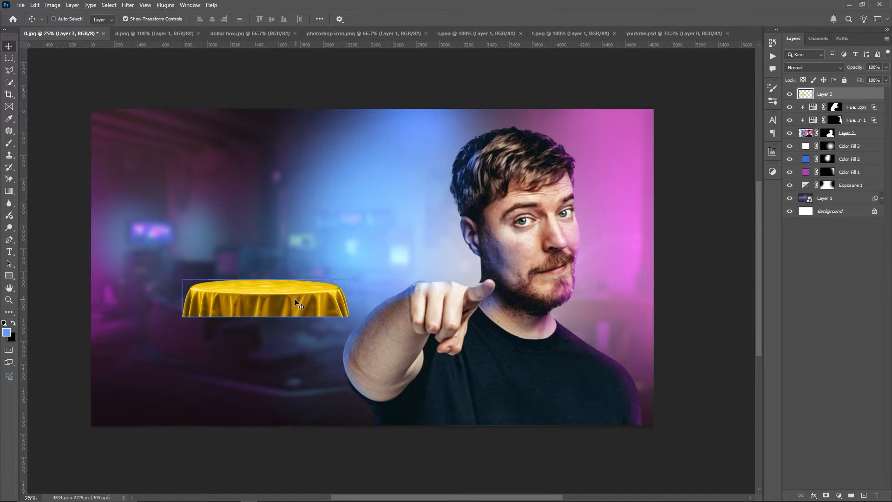
left_click_drag(297, 304, 206, 412)
key("ctrl+t")
left_click_drag(259, 387, 341, 360)
left_click_drag(91, 369, 87, 368)
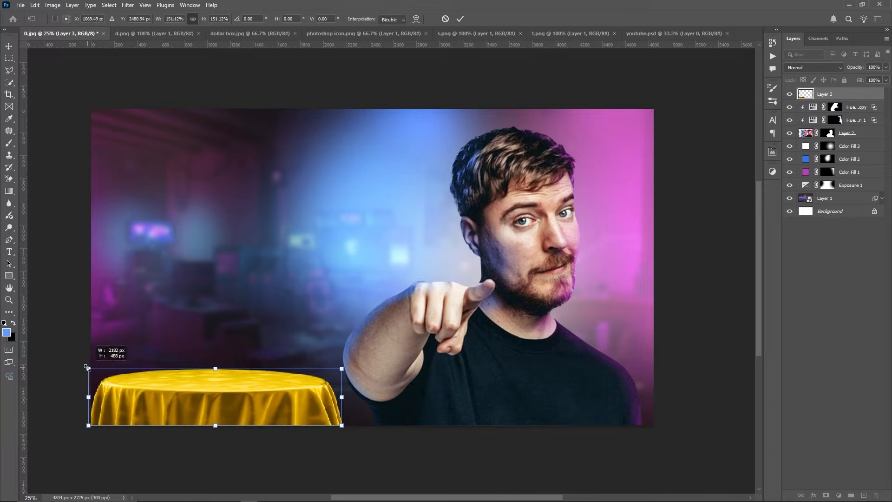
key("Return")
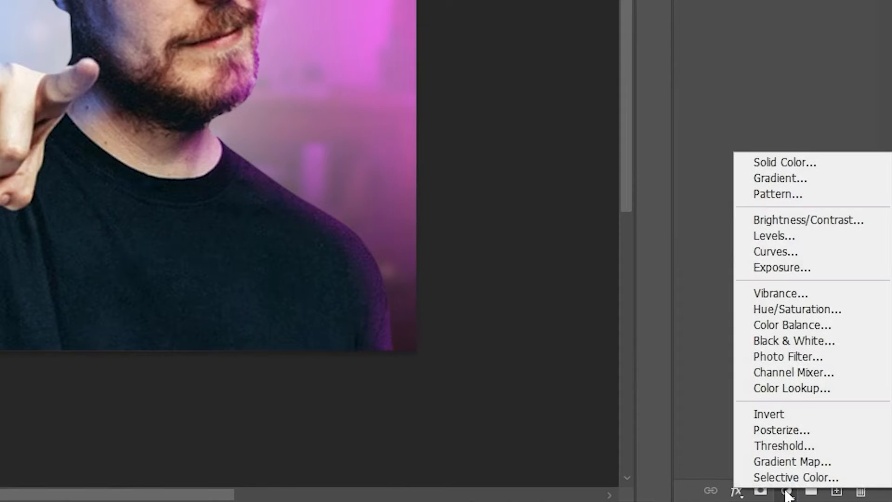
Add a Hue/Saturation adjustment clipped to the table layer and shift the tablecloth's hue to purple
left_click(848, 393)
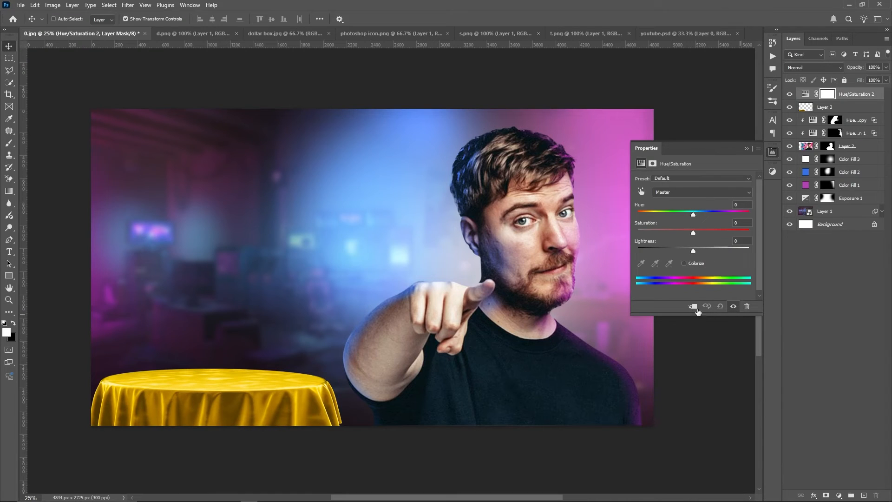
left_click_drag(694, 216, 652, 216)
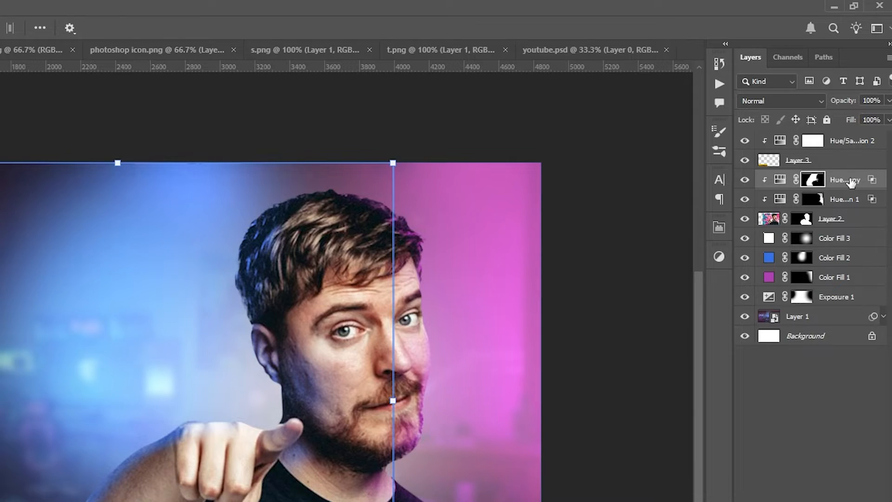
Duplicate the man's blue Hue/Saturation adjustment above the table's, clip it to the table, and replace its mask with a black one
left_click_drag(850, 179, 809, 144)
double_click(774, 144)
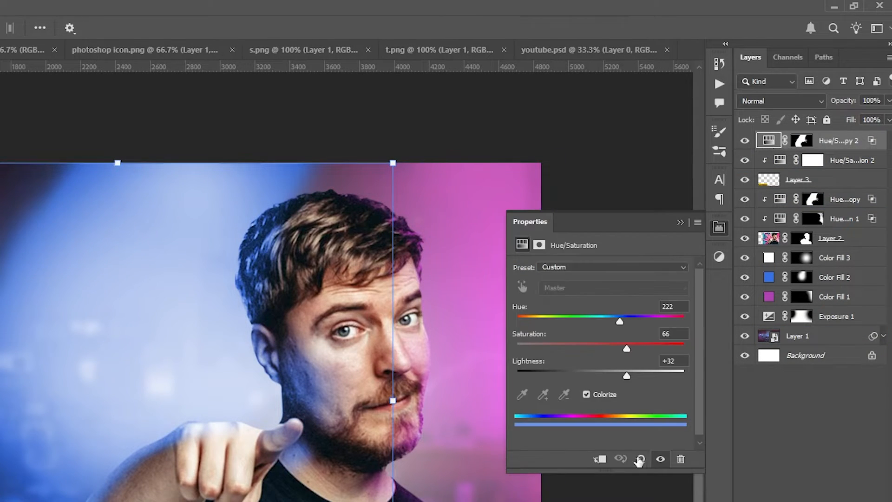
left_click(599, 459)
left_click(810, 143)
key("Delete")
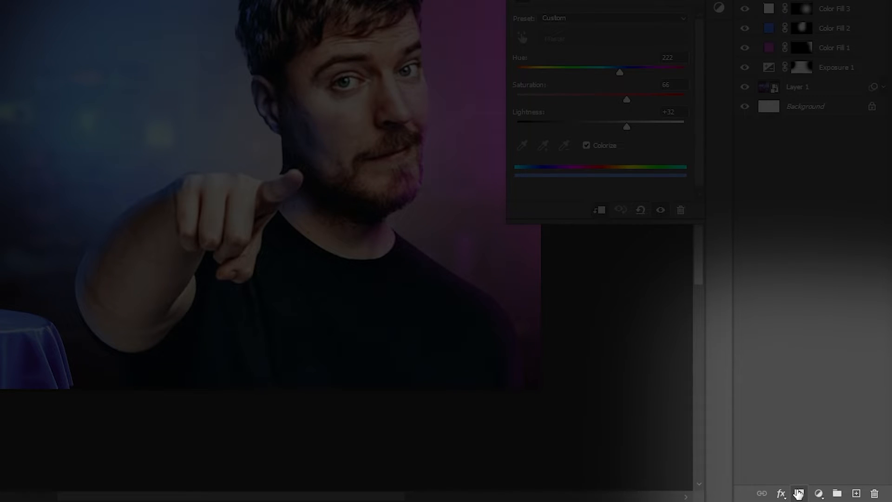
left_click(798, 494)
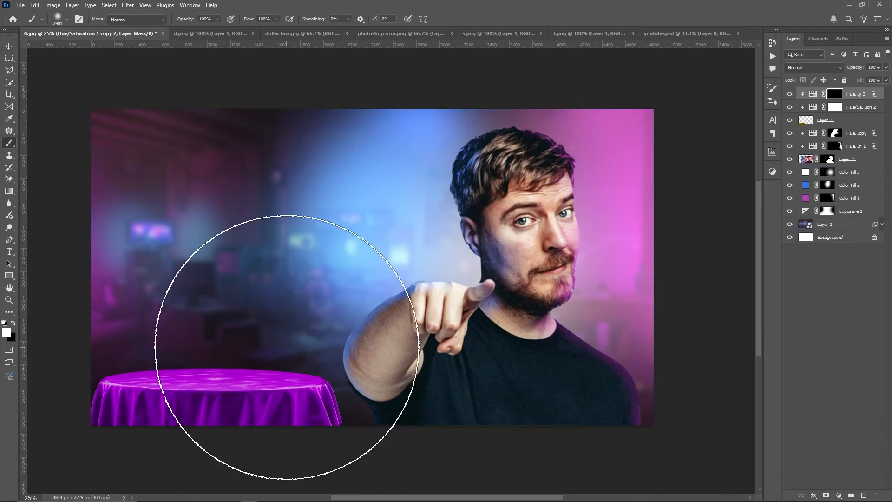
Paint blue light onto the right side of the tablecloth through the black mask with a smaller soft brush
key("bracketleft")
key("bracketleft")
key("bracketleft")
key("bracketleft")
key("bracketleft")
key("bracketleft")
left_click_drag(267, 321, 373, 381)
left_click_drag(329, 319, 372, 322)
mouse_move(372, 322)
left_mouse_down()
mouse_move(345, 277)
mouse_move(336, 278)
left_mouse_up()
key("x")
left_click_drag(238, 440, 234, 447)
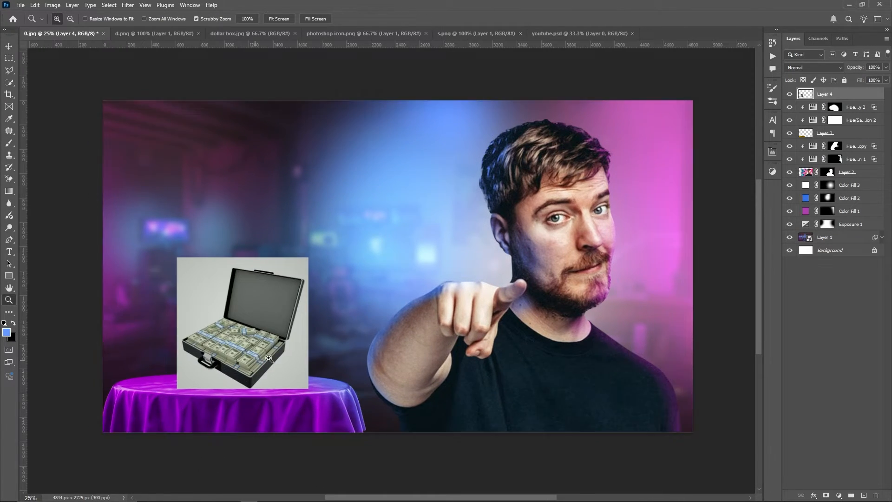
Select the open money briefcase and mask out its grey background, with the mask edge shifted inward
left_click(268, 359)
left_click_drag(269, 357, 340, 327)
left_click(343, 327)
key("w")
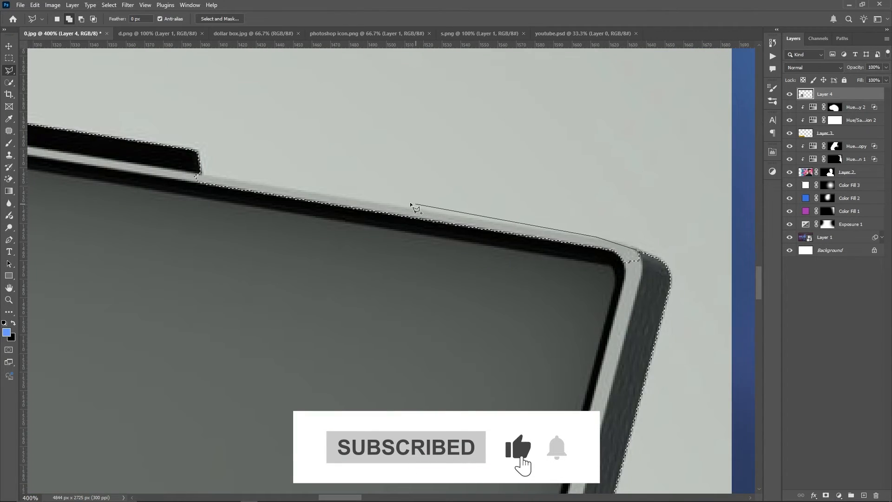
left_click(255, 223)
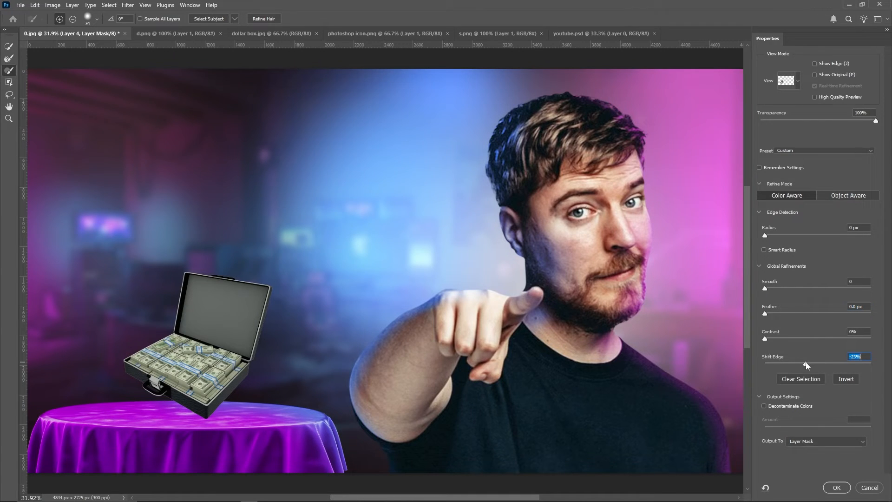
left_click_drag(805, 362, 794, 362)
left_click(836, 488)
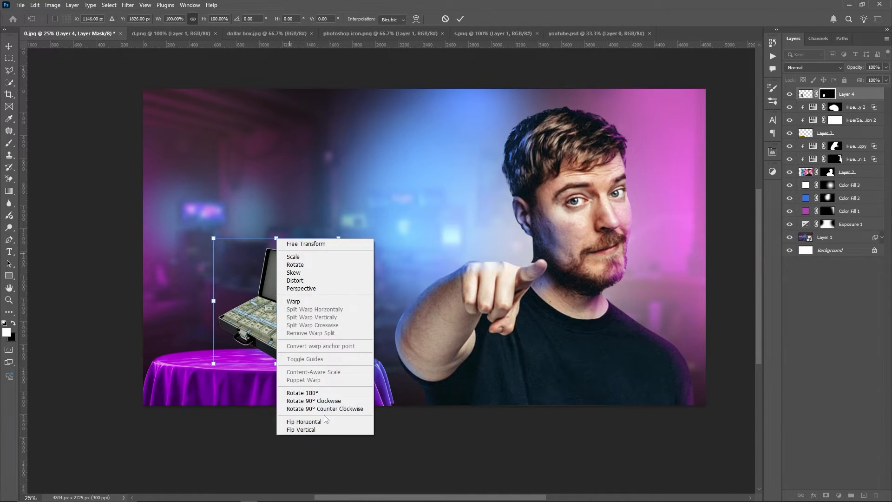
Flip the briefcase horizontally, then place it on the left part of the table at a slightly smaller size
left_click(304, 421)
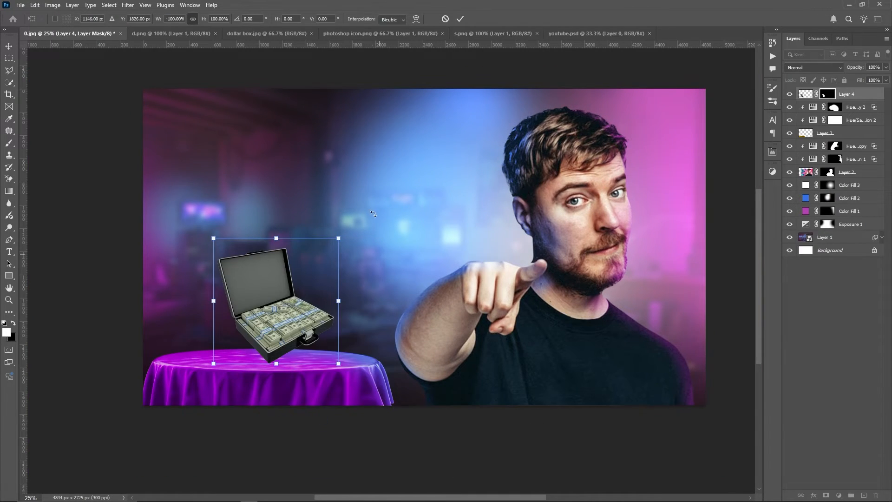
left_click(460, 18)
left_click_drag(304, 316, 263, 340)
key("ctrl+t")
left_click_drag(237, 392, 239, 385)
left_click(460, 19)
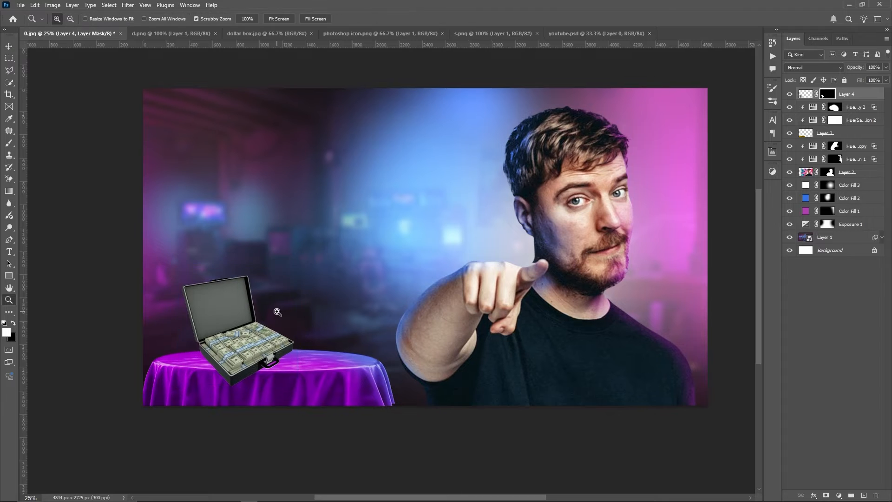
Start a Perspective Warp on the briefcase and fit a quad to the corners of its open lid
left_click(35, 5)
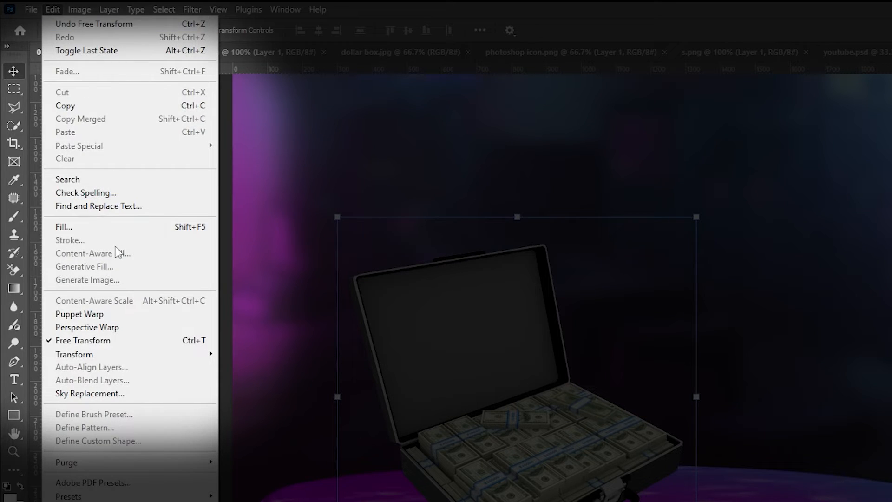
left_click(114, 329)
left_click_drag(131, 100, 416, 247)
left_click_drag(416, 100, 367, 51)
left_click_drag(416, 247, 400, 229)
left_click_drag(131, 247, 184, 308)
Add a second quad over the money-filled opening, joined to the lid's lower edge
left_click_drag(490, 305, 235, 336)
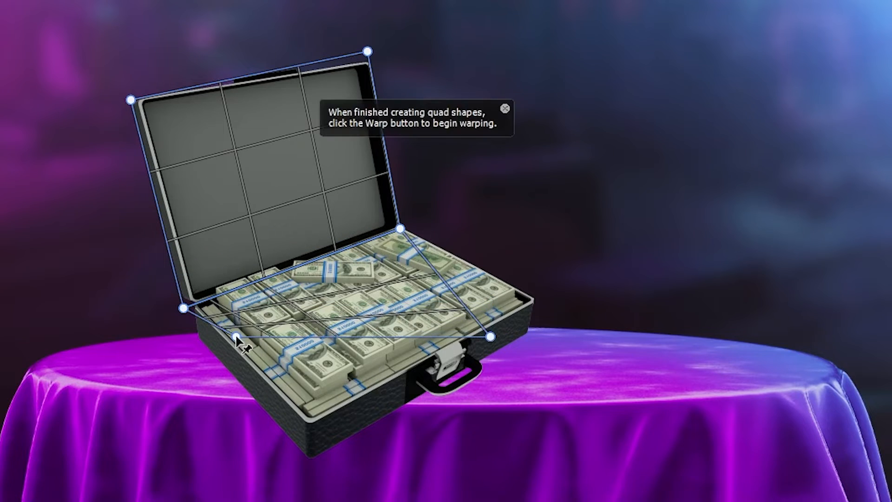
left_click_drag(490, 336, 535, 299)
left_click_drag(235, 336, 309, 424)
left_click_drag(184, 308, 185, 307)
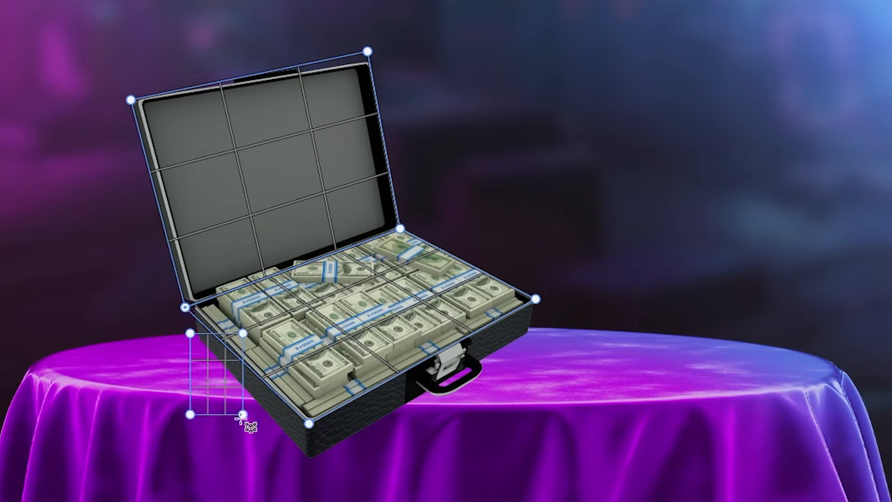
Fit two more connected quads to the left side and the handle side of the briefcase's base
left_click_drag(242, 415, 266, 450)
left_click_drag(190, 333, 186, 307)
left_click_drag(190, 414, 197, 343)
left_click_drag(185, 307, 189, 307)
left_click_drag(267, 450, 311, 457)
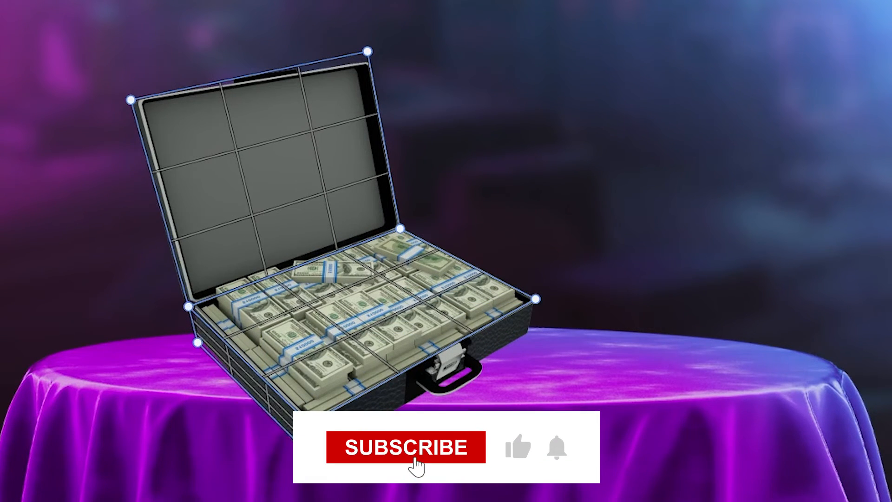
left_click_drag(192, 336, 196, 335)
left_click_drag(320, 329, 495, 442)
left_click_drag(496, 329, 535, 299)
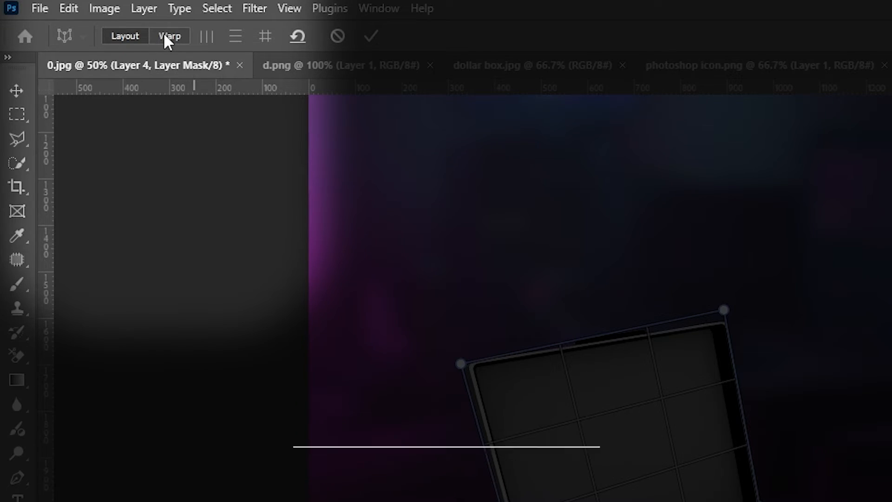
Switch the Perspective Warp to warping, flatten the money-filled opening, and lower the lid's top corners
left_click(166, 36)
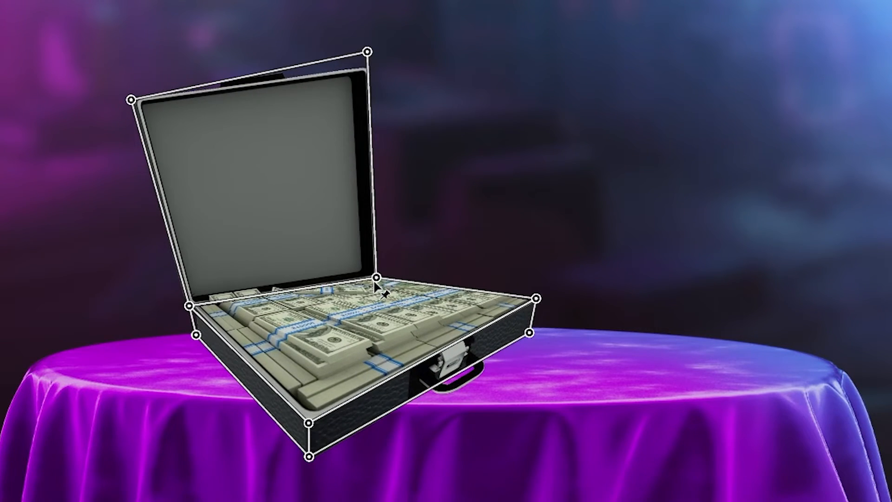
left_click_drag(376, 279, 375, 283)
left_click_drag(309, 423, 309, 382)
left_click_drag(308, 456, 302, 425)
left_click_drag(536, 298, 525, 296)
left_click_drag(367, 52, 367, 125)
left_click_drag(131, 100, 165, 134)
left_click_drag(367, 128, 365, 145)
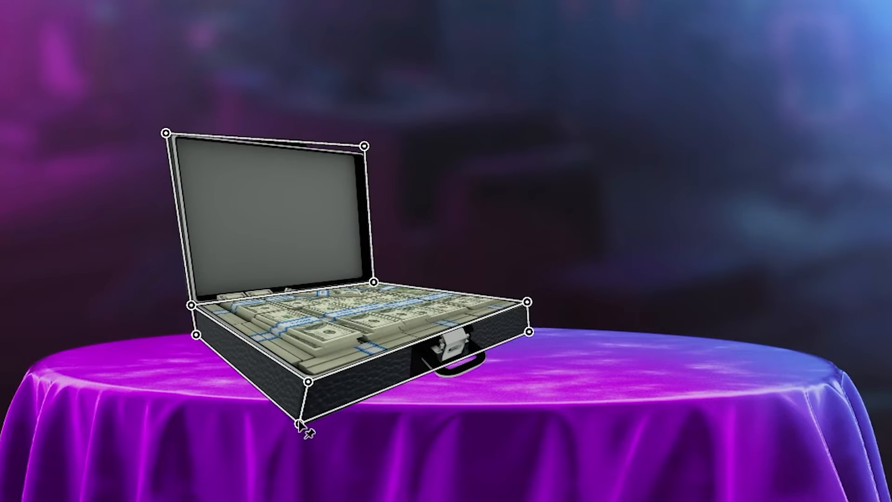
Raise the briefcase's front corner and fine-tune its base corners to match the table's perspective
left_click_drag(302, 424, 306, 422)
left_click_drag(308, 381, 308, 367)
left_click_drag(306, 422, 305, 406)
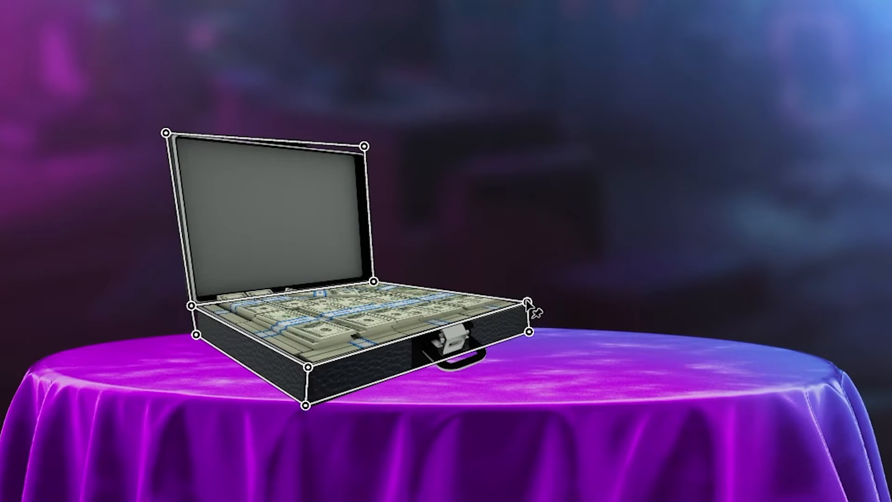
left_click_drag(527, 302, 523, 298)
left_click_drag(191, 305, 193, 308)
mouse_move(529, 331)
left_mouse_down()
mouse_move(520, 334)
mouse_move(522, 324)
left_mouse_up()
Enlarge the warped briefcase to about 165% and position it on the table
left_click_drag(285, 337, 291, 345)
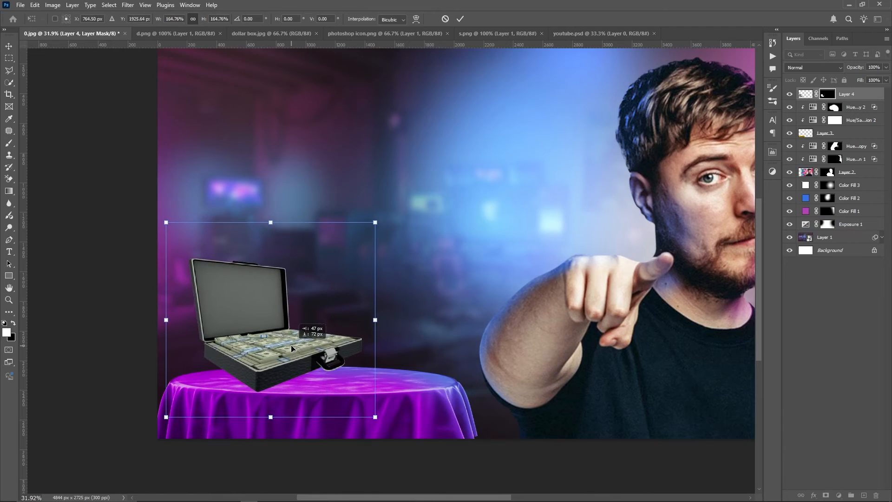
key("Return")
Move the table with its two adjustments beneath the man's layer, and enlarge both the table and the briefcase
left_click(855, 106)
left_click(825, 132, "shift")
key("ctrl+minus")
key("ctrl+minus")
key("ctrl+t")
left_click_drag(267, 265, 168, 265)
left_click_drag(362, 332, 423, 307)
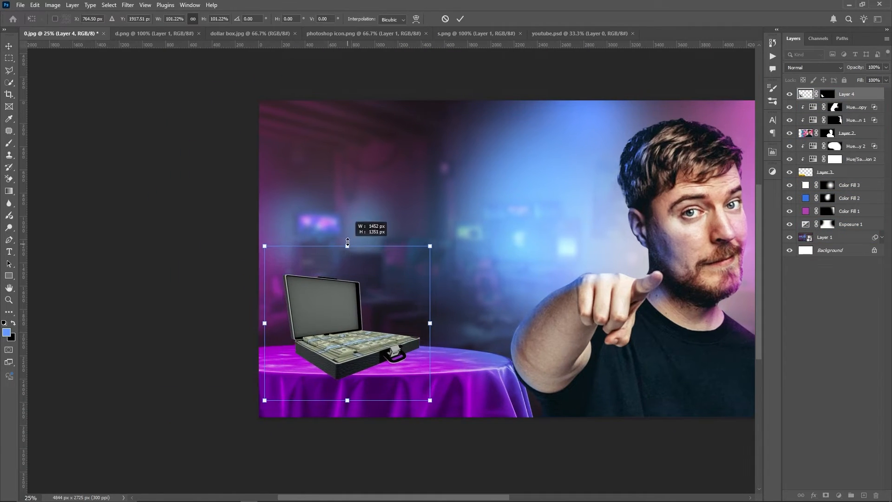
left_click_drag(346, 246, 334, 233)
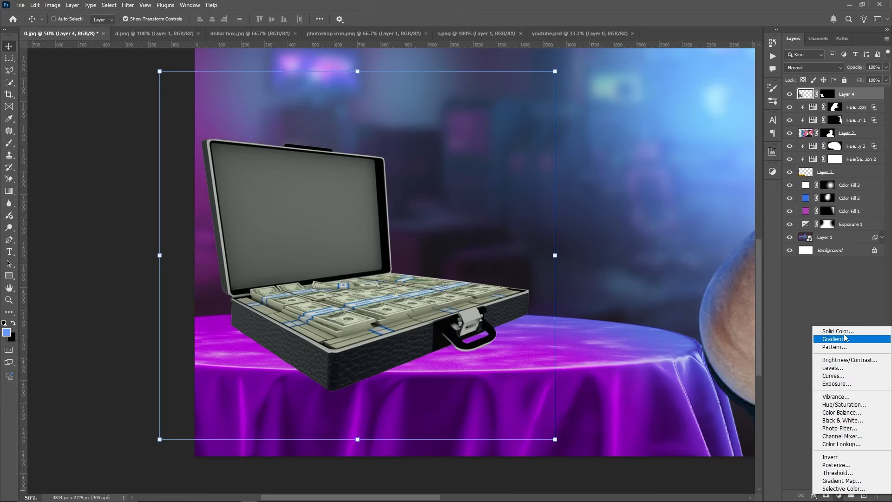
Add an Exposure adjustment directly beneath the briefcase layer with exposure set to -3.50
left_click(840, 382)
left_click_drag(692, 201, 663, 201)
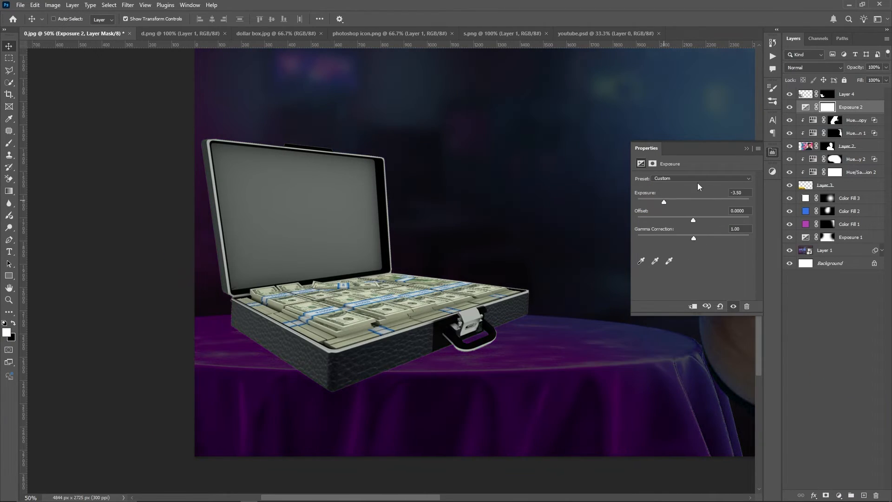
left_click(748, 148)
Invert the Exposure adjustment's mask and paint a contact shadow on the table beneath the briefcase
key("ctrl+i")
key("b")
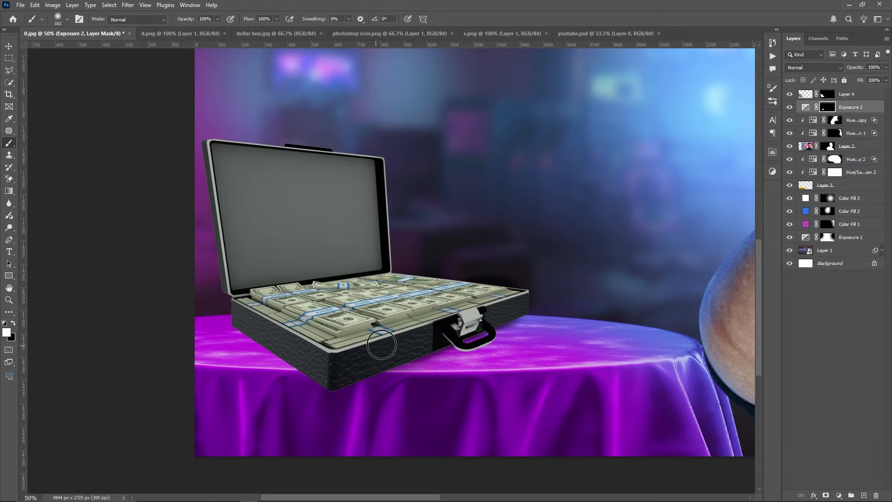
mouse_move(470, 316)
left_mouse_down()
mouse_move(361, 347)
mouse_move(338, 373)
left_mouse_up()
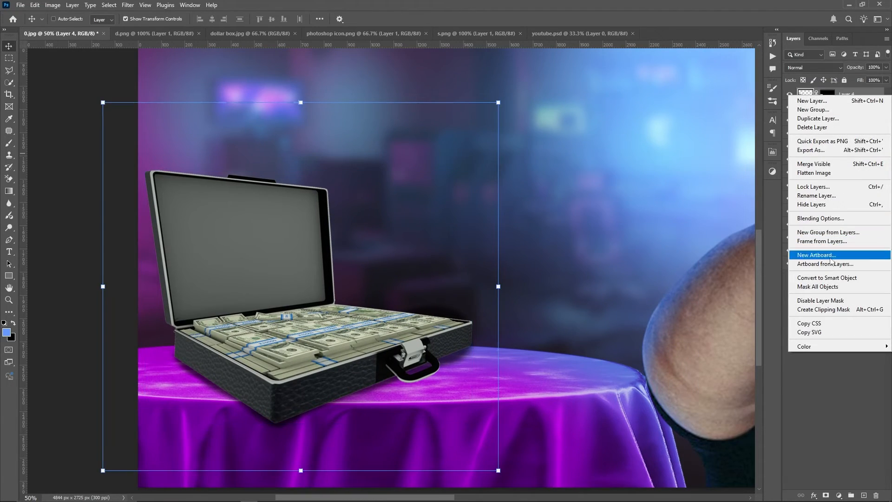
Give the briefcase layer a black (000000) drop shadow with 30% spread and a size of 185 px
left_click(833, 220)
left_click(550, 274)
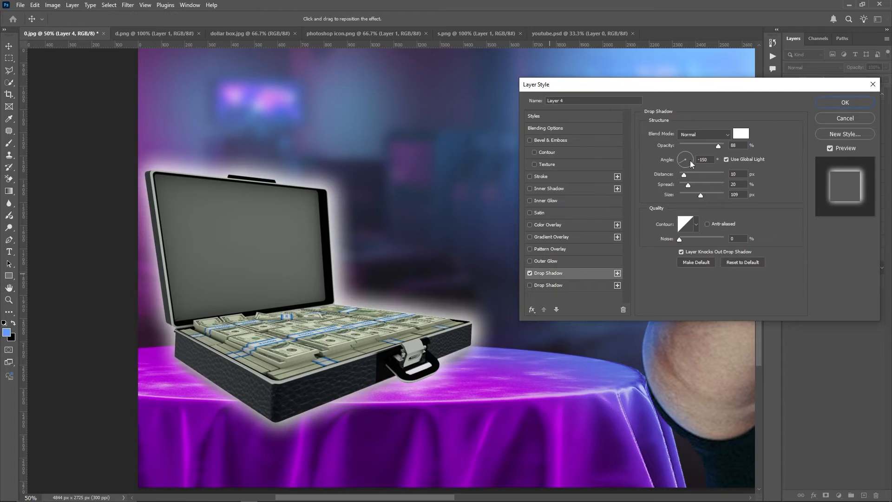
left_click(741, 134)
left_click(420, 231)
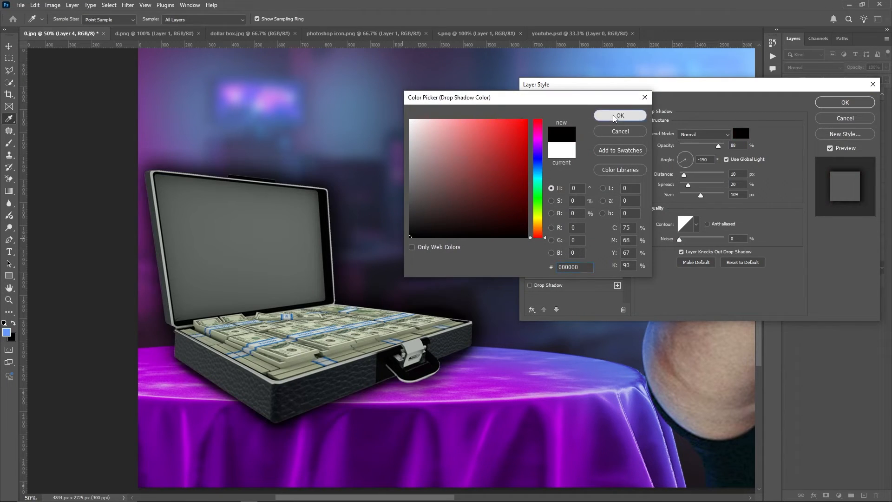
left_click(620, 116)
left_click_drag(700, 195, 712, 199)
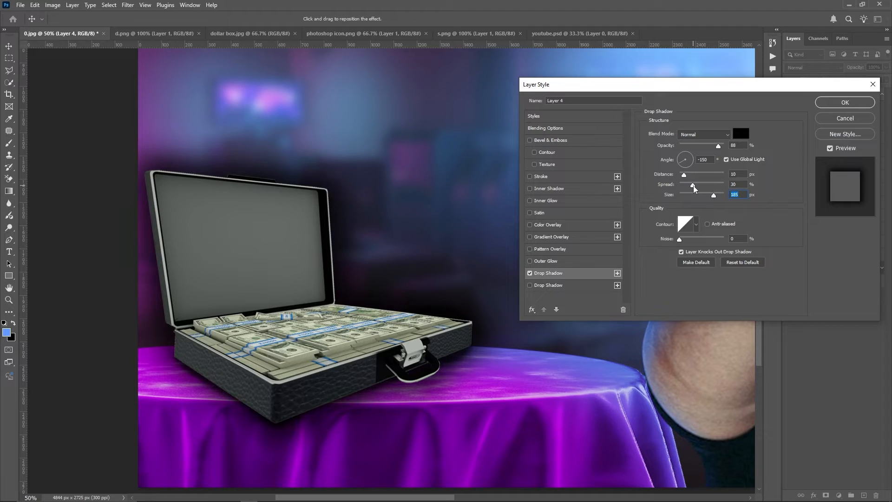
left_click(822, 106)
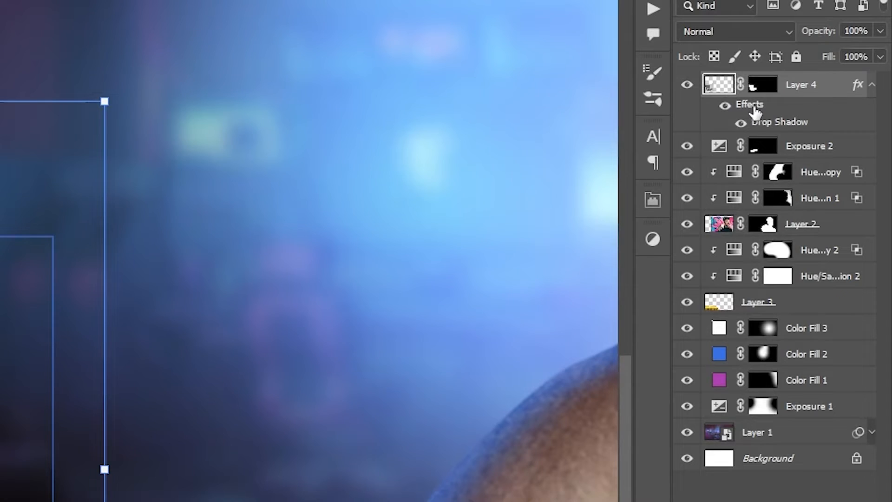
Convert the briefcase's drop shadow into its own layer and compare the image with that layer hidden and shown
right_click(776, 130)
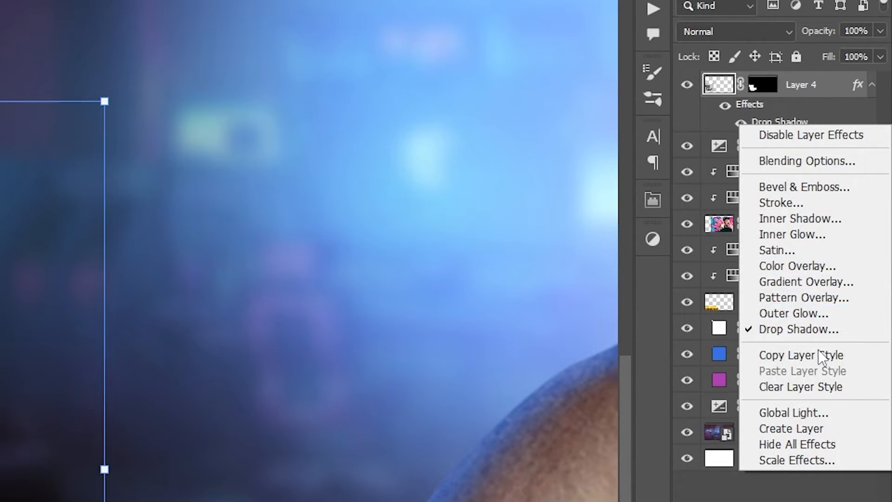
left_click(829, 427)
key("Return")
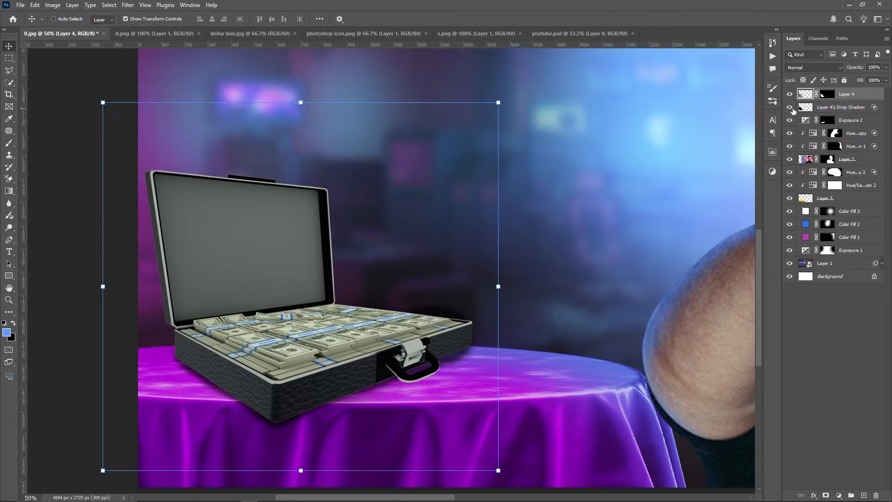
left_click(790, 107)
left_click(790, 107)
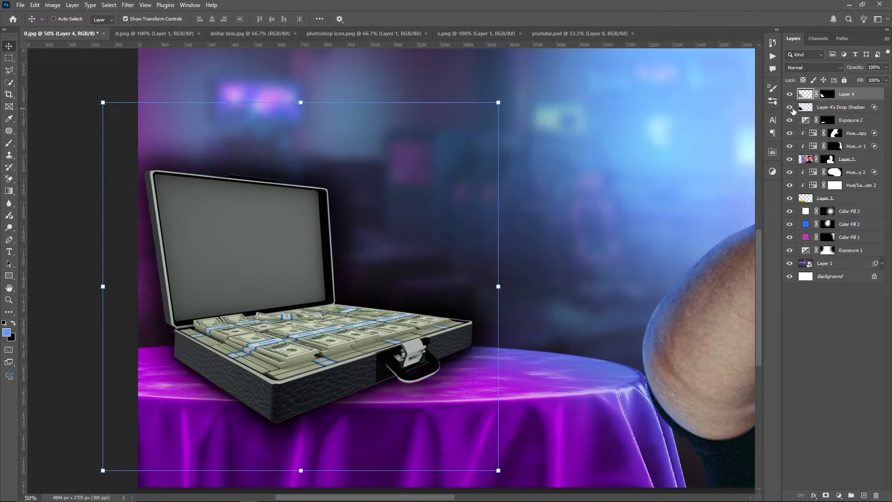
Add a mask to the briefcase's drop shadow layer and paint away the shadow cast on the background behind the lid
left_click(858, 110)
left_click(826, 495)
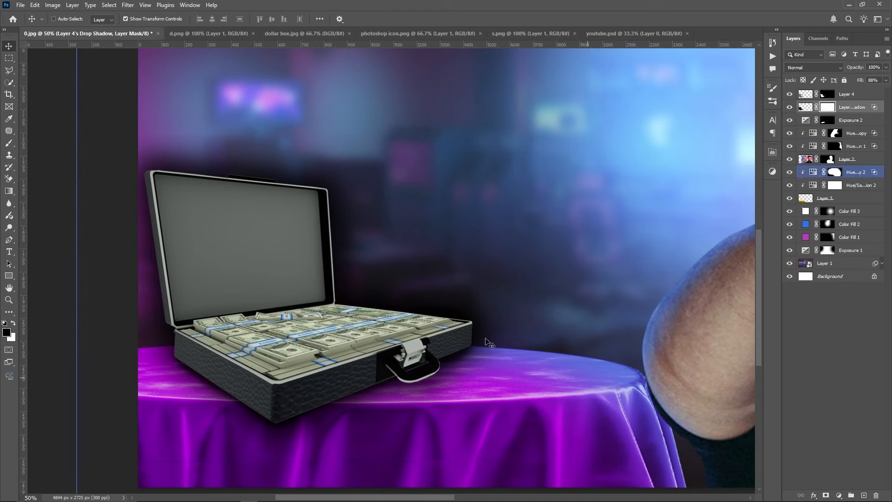
key("b")
mouse_move(231, 234)
left_mouse_down()
mouse_move(288, 226)
mouse_move(189, 209)
mouse_move(308, 265)
left_mouse_up()
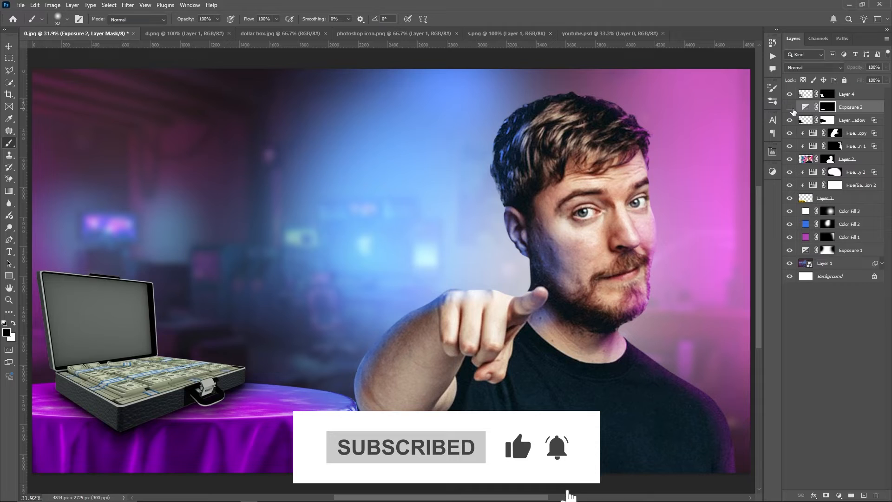
Compare the composite with the Exposure 2 contact shadow and the drop shadow layer hidden and shown
left_click(790, 108)
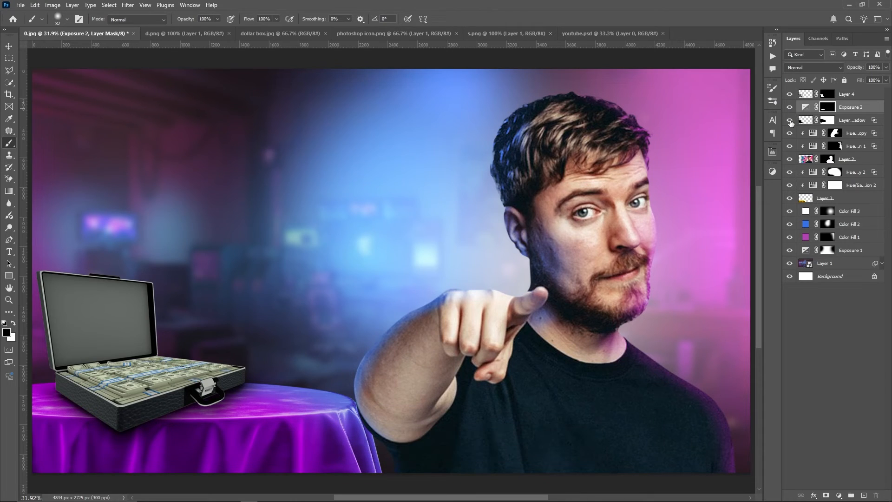
left_click(789, 119)
left_click(790, 119)
left_click(790, 120)
left_click(789, 120)
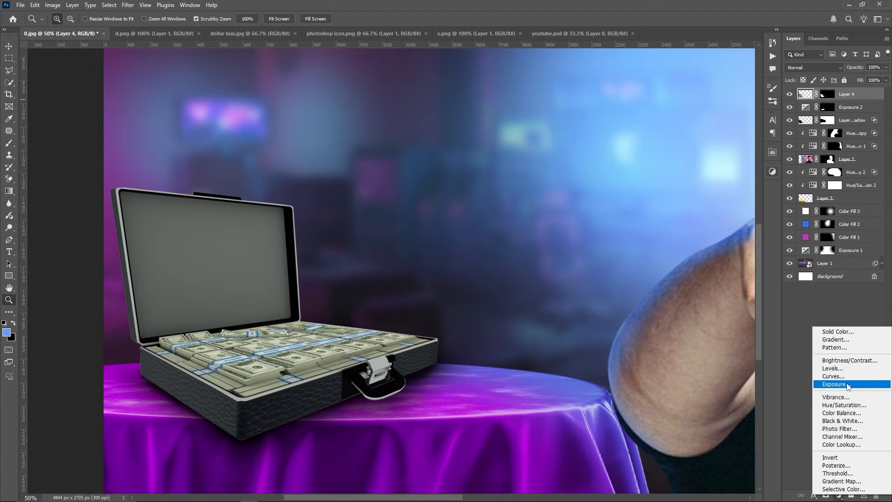
Add an Exposure adjustment with exposure -1.50 above the briefcase layer and clip it to the briefcase
left_click(823, 381)
left_click_drag(693, 203, 681, 202)
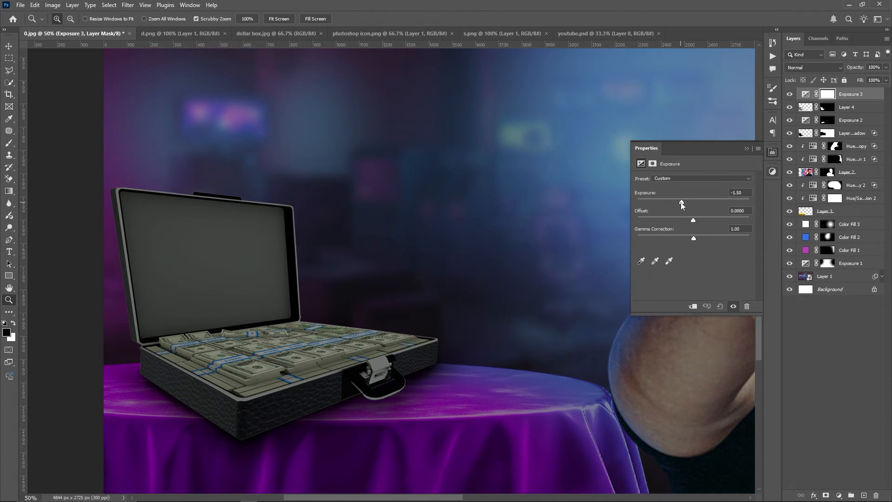
left_click(747, 148)
right_click(868, 98)
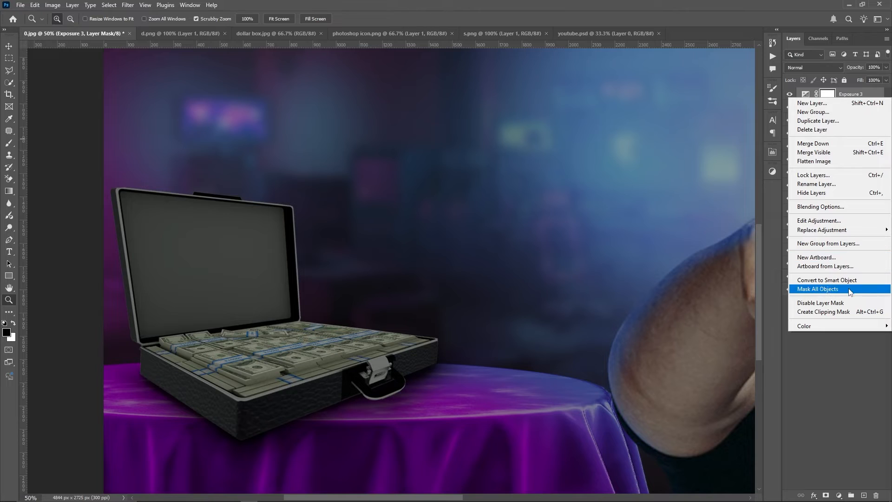
left_click(852, 312)
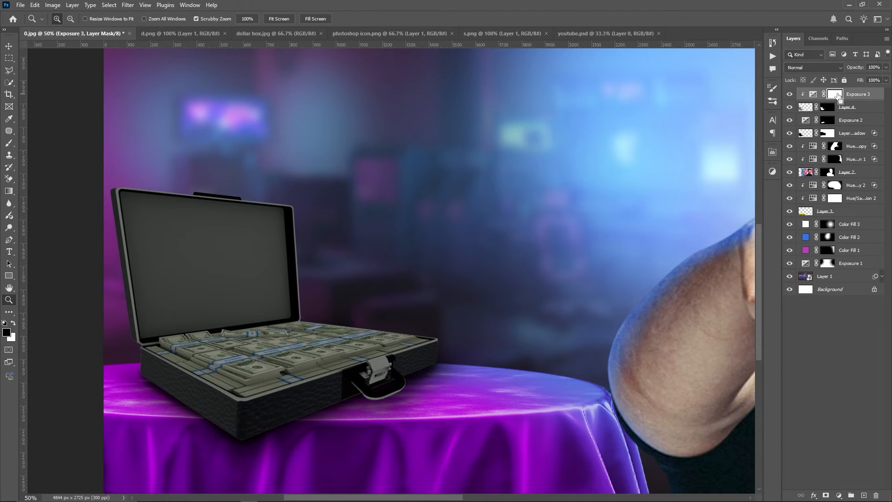
Invert the clipped Exposure adjustment's mask and paint white with a soft brush to darken the briefcase's lower front-left side
key("ctrl+i")
key("b")
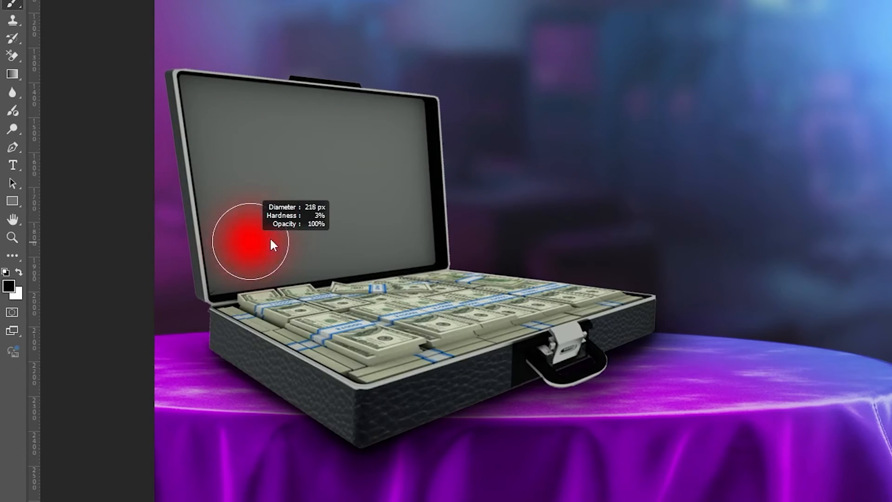
key("x")
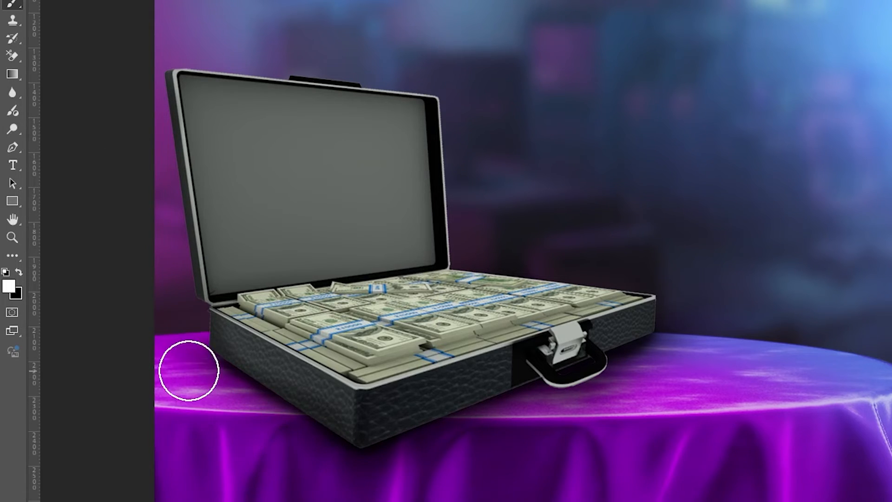
left_click_drag(189, 370, 311, 432)
mouse_move(215, 385)
left_mouse_down()
mouse_move(176, 323)
mouse_move(308, 432)
left_mouse_up()
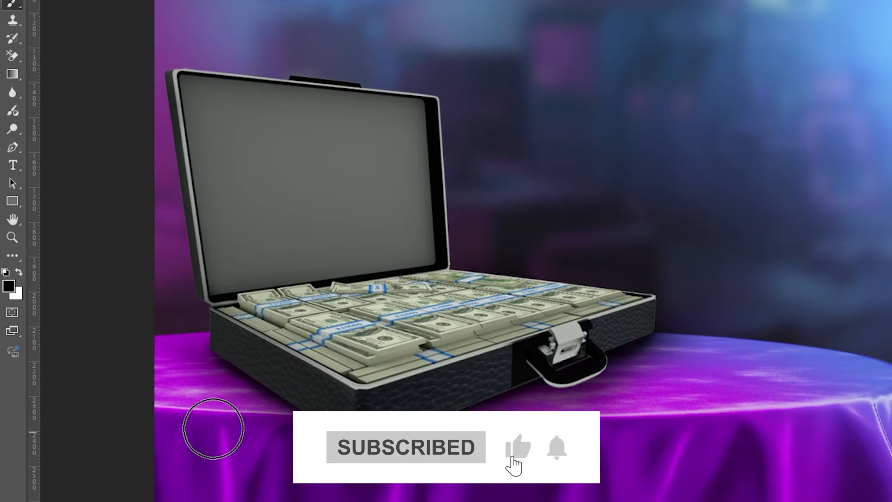
Copy the table's blue Hue/Saturation adjustment onto the briefcase and shift its mask so the tint falls only on the case's right side
left_click_drag(855, 185, 858, 91)
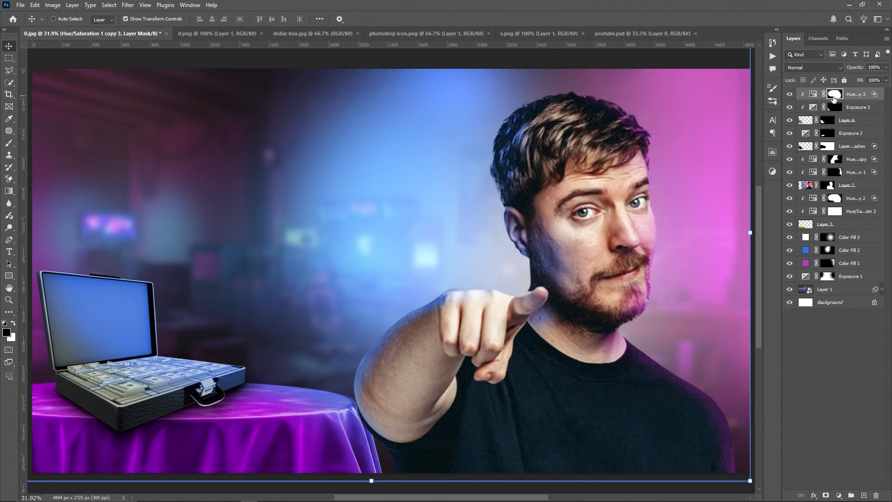
left_click_drag(133, 365, 241, 365)
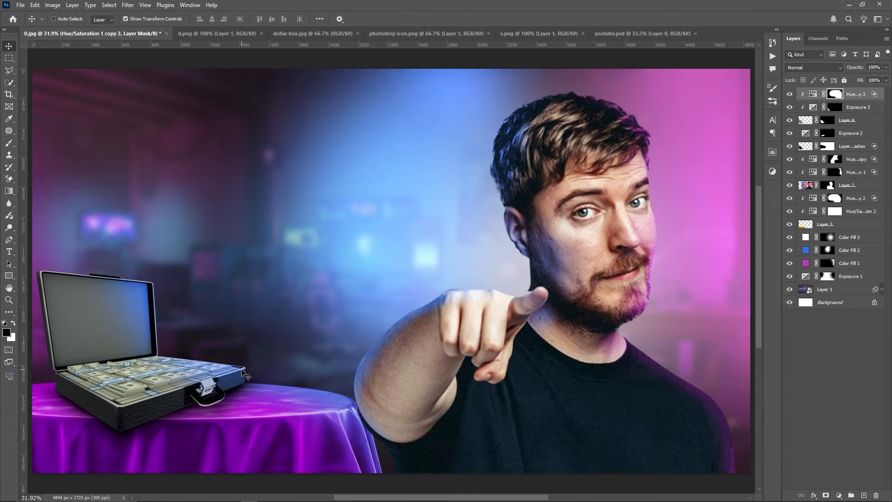
key("b")
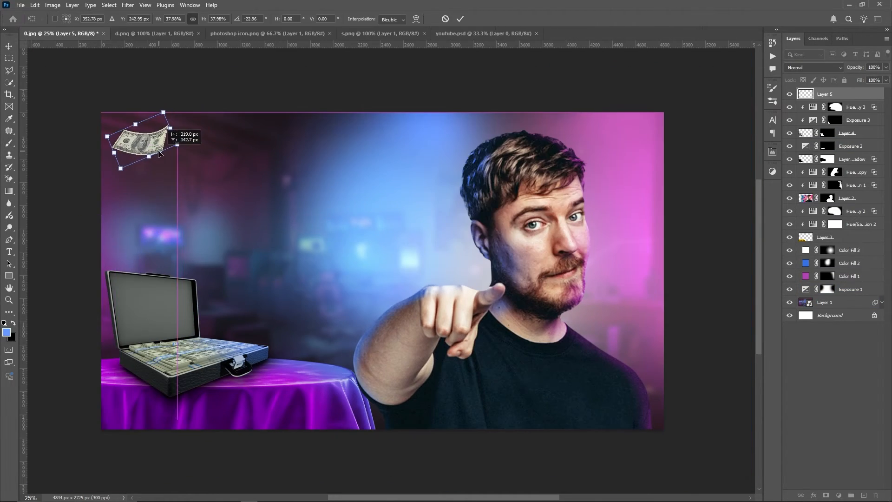
Arrange three copies of the dollar bill in the image's upper-left area, flipping the copies so they differ
right_click(219, 147)
left_click_drag(140, 140, 148, 181)
left_click(246, 330)
key("Return")
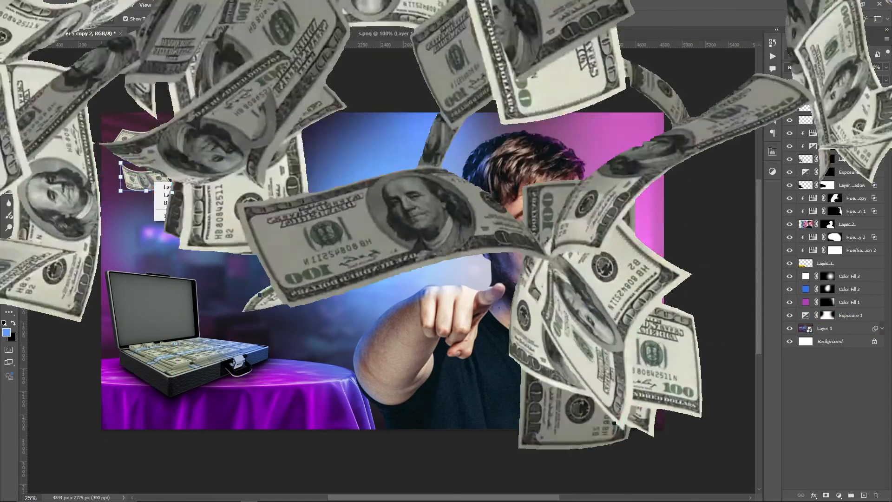
key("ctrl+t")
right_click(150, 172)
left_click(178, 349)
key("Return")
Duplicate the three dollar bills together, then rotate the copies and place them between the originals and the briefcase
left_click(203, 158, "ctrl+shift")
left_click(137, 139, "ctrl+shift")
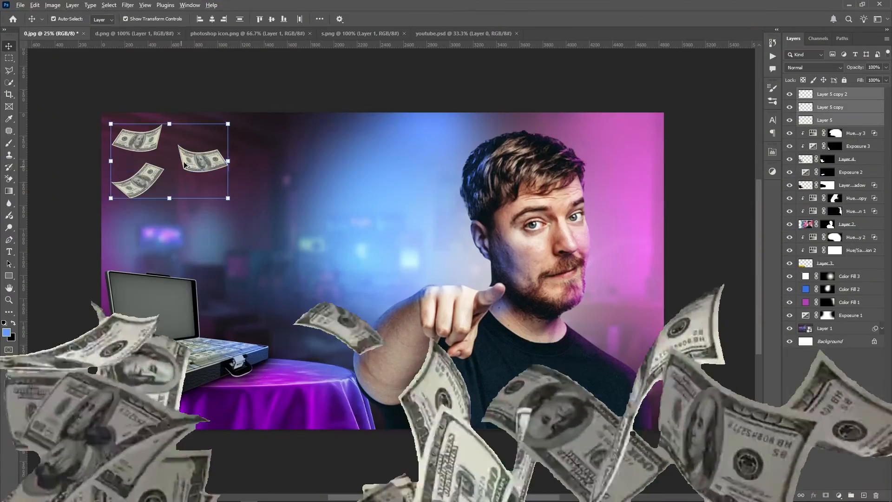
left_click_drag(199, 160, 226, 218, "alt")
key("ctrl+t")
left_click_drag(266, 180, 284, 272)
left_click_drag(236, 226, 168, 247)
key("Return")
Flip the lowest-left dollar bill and position it over the upper-left corner of the briefcase lid
left_click(216, 269, "ctrl+shift")
key("ctrl+t")
right_click(137, 235)
left_click(160, 417)
left_click_drag(131, 258, 145, 268)
key("Return")
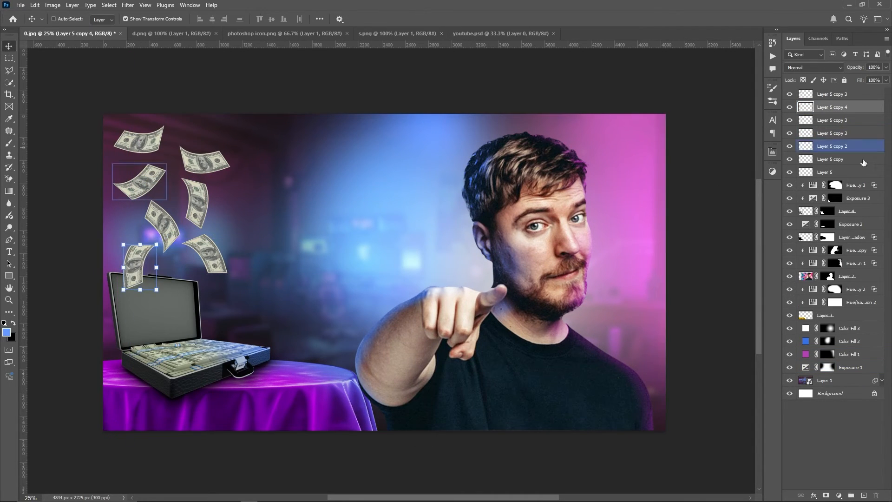
Merge all the dollar bill layers, from Layer 5 to the topmost copy, into one layer
left_click(855, 172)
left_click(799, 94, "shift")
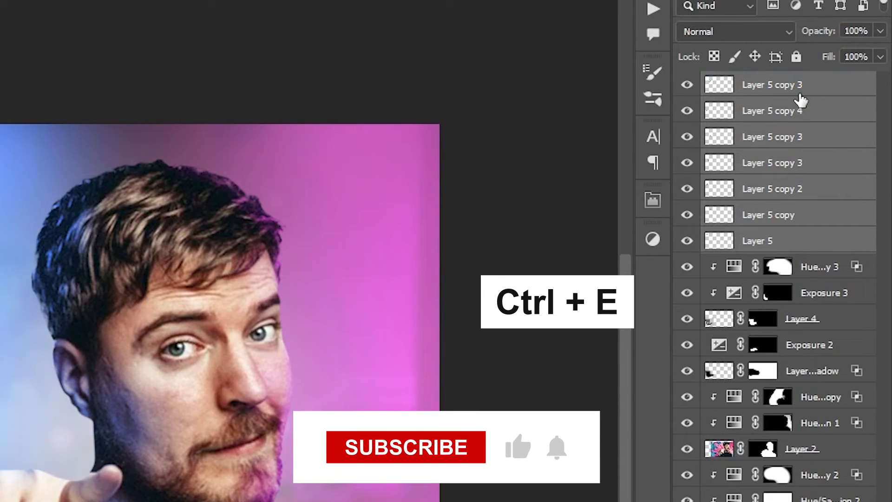
key("ctrl+e")
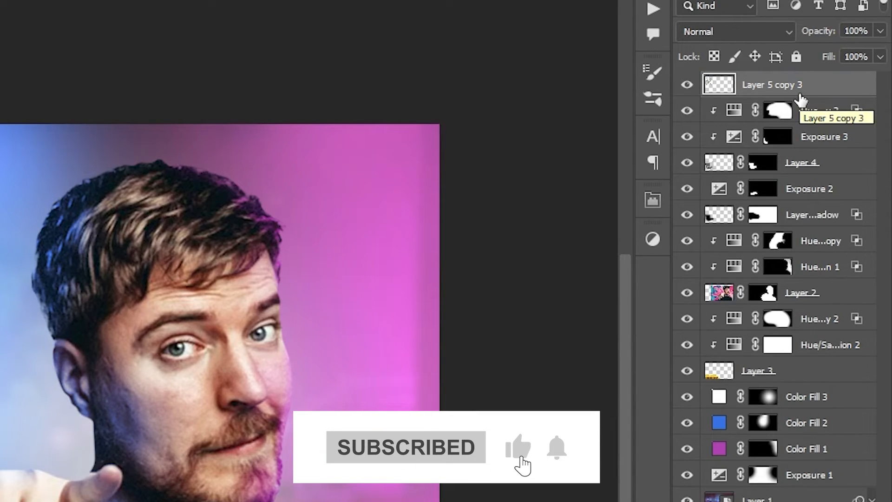
Convert the merged bills layer to a smart object and apply the Gaussian Blur filter to it
right_click(810, 95)
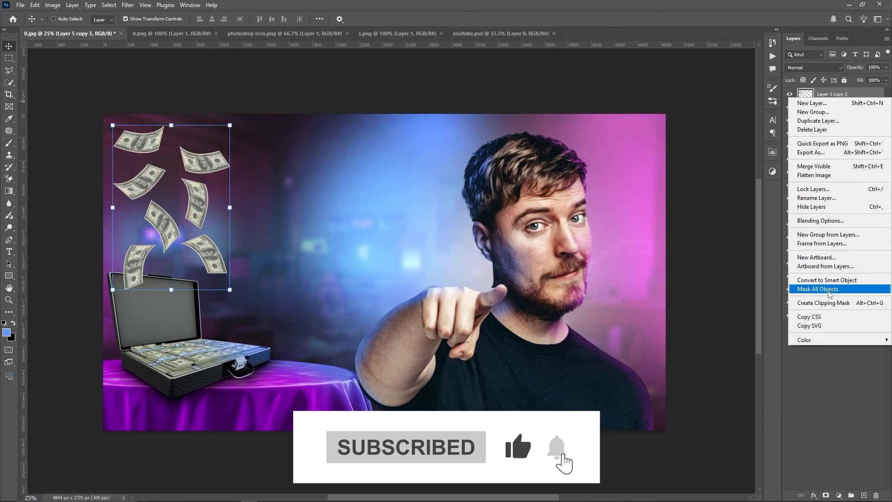
left_click(826, 279)
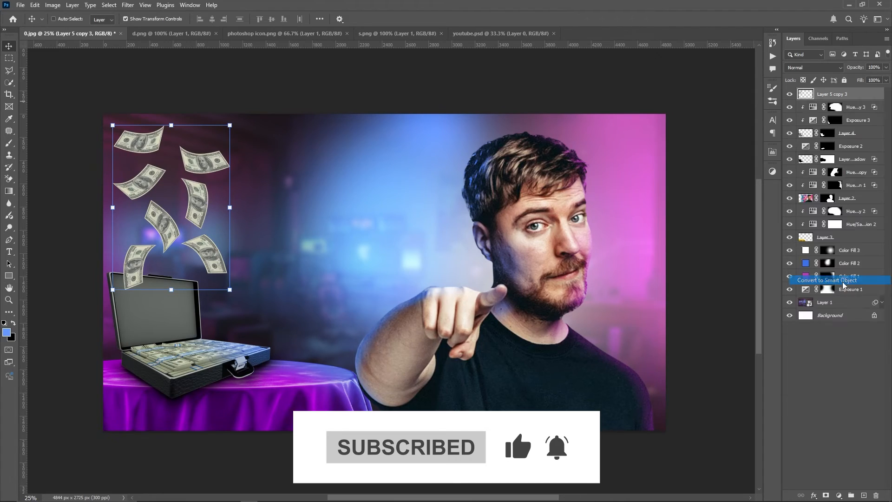
left_click(127, 5)
left_click(145, 15)
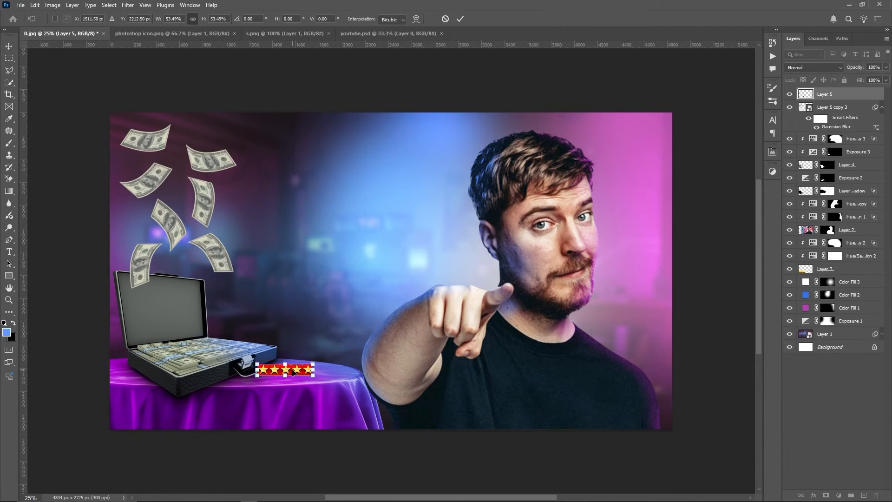
Move the five-star strip below the briefcase, onto the tablecloth in the image's lower-left corner
left_click_drag(287, 369, 187, 412)
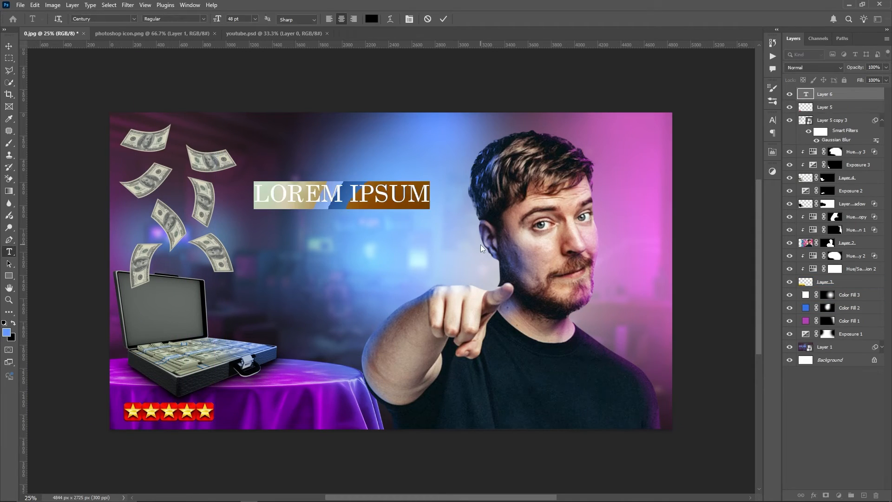
Add the title "BECOME MILLIONER" on two centred lines, enlarged to about 156%, between the flying bills and the man's head
type("BECOME MILLIONER")
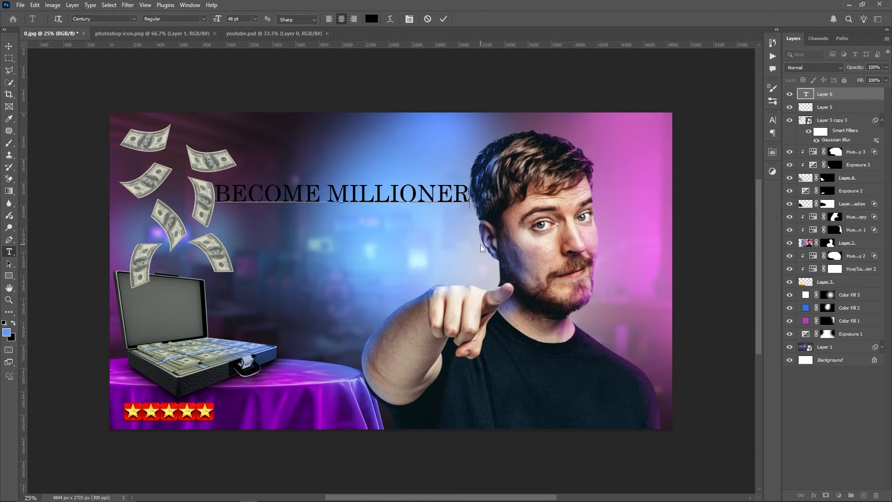
left_click(9, 47)
mouse_move(342, 193)
left_mouse_down()
mouse_move(343, 228)
mouse_move(345, 191)
left_mouse_up()
left_click(9, 251)
left_click(328, 228)
key("Return")
left_click(10, 46)
left_click_drag(361, 212, 363, 177)
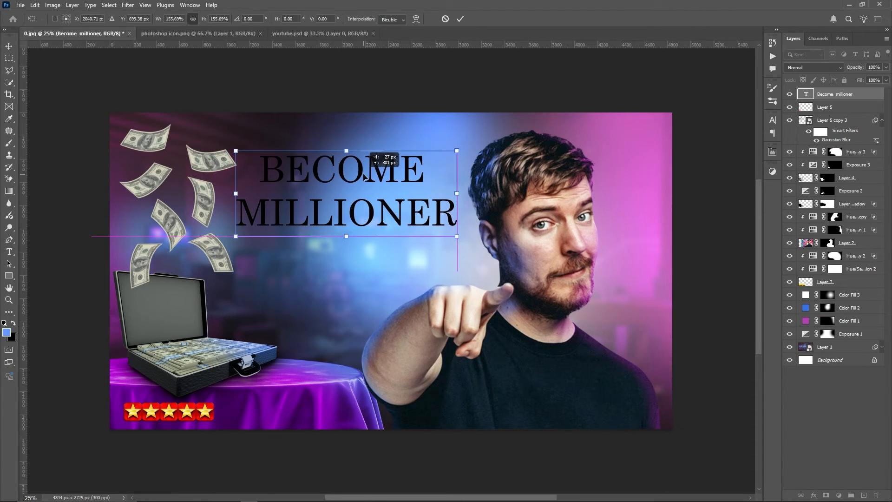
Give the title a white color overlay and a black drop shadow with 15% spread and a size of 90 px
double_click(875, 96)
left_click(562, 225)
left_click(741, 134)
left_click(410, 120)
left_click(618, 115)
left_click(549, 273)
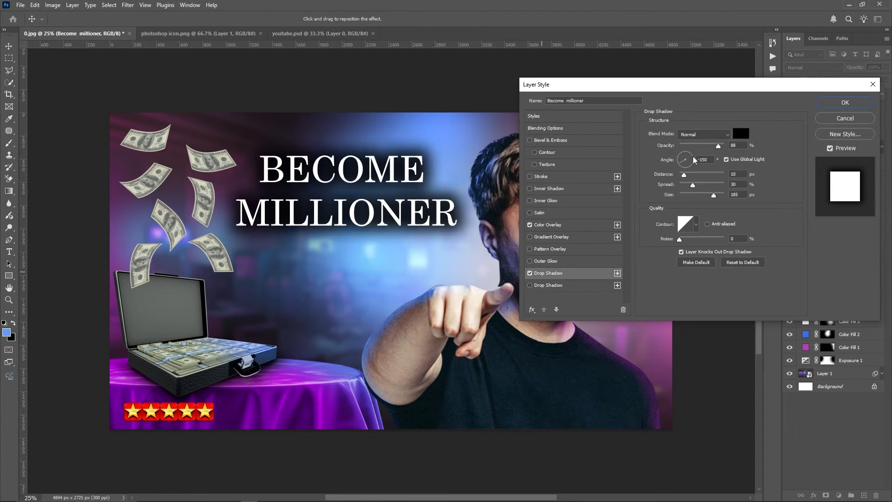
left_click_drag(693, 185, 698, 199)
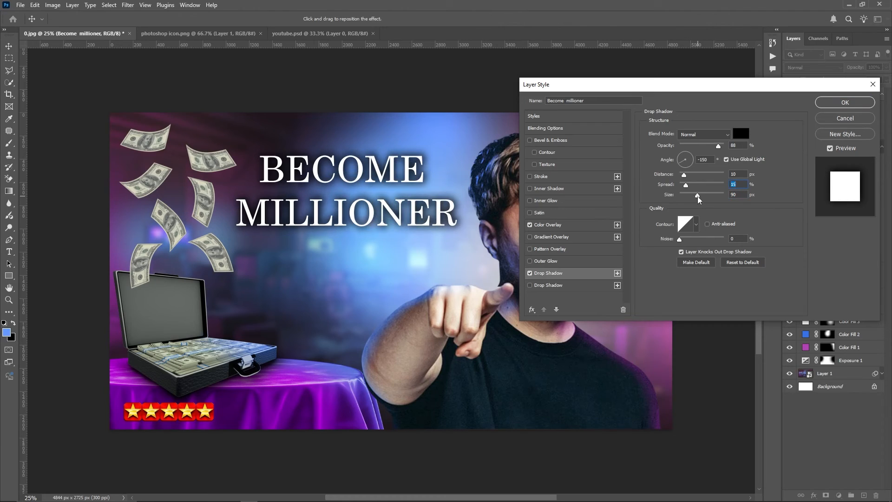
Add Bevel & Emboss to the title with a yellow (f0ff00) highlight at 100% opacity and the shadow at 42% opacity
left_click(556, 140)
left_click(745, 255)
left_click(538, 217)
left_click(527, 120)
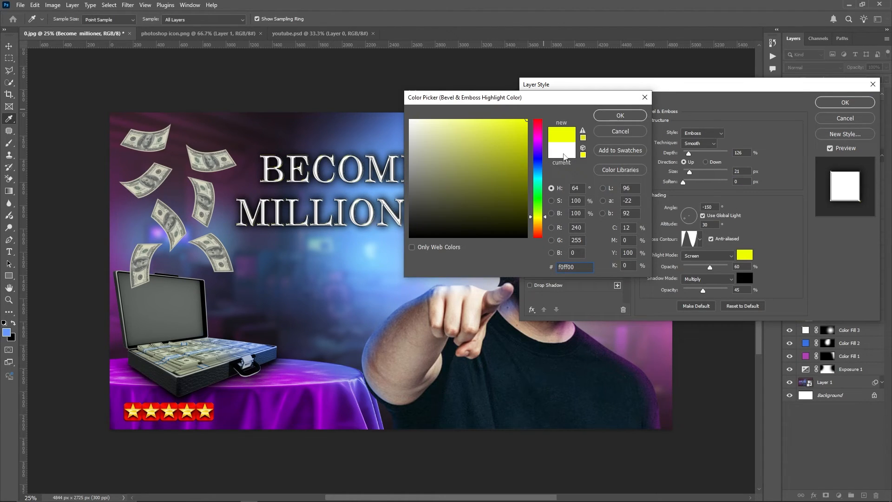
left_click(617, 116)
left_click_drag(709, 267, 734, 267)
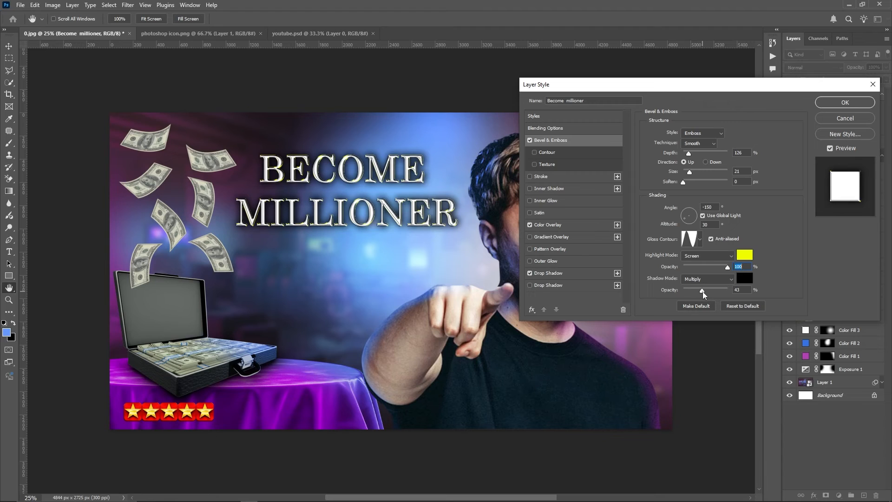
left_click_drag(702, 292, 702, 292)
Change the bevel's highlight to light blue sampled from the background glow and its shadow to tablecloth purple (660092)
left_click(744, 254)
left_click(371, 254)
left_click(620, 115)
left_click(746, 277)
left_click(277, 392)
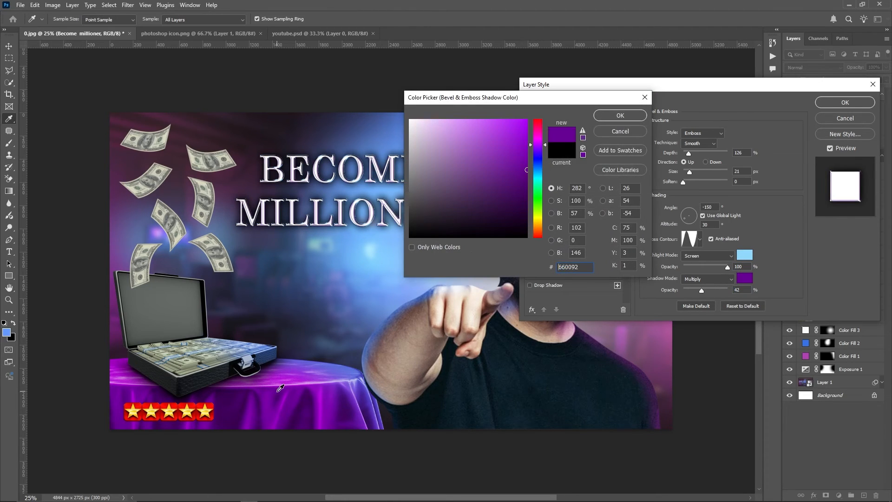
left_click(620, 115)
Try a blue (0000ff) color overlay on the title and set the overlay back to white
left_click(553, 234)
left_click(741, 134)
left_click(538, 158)
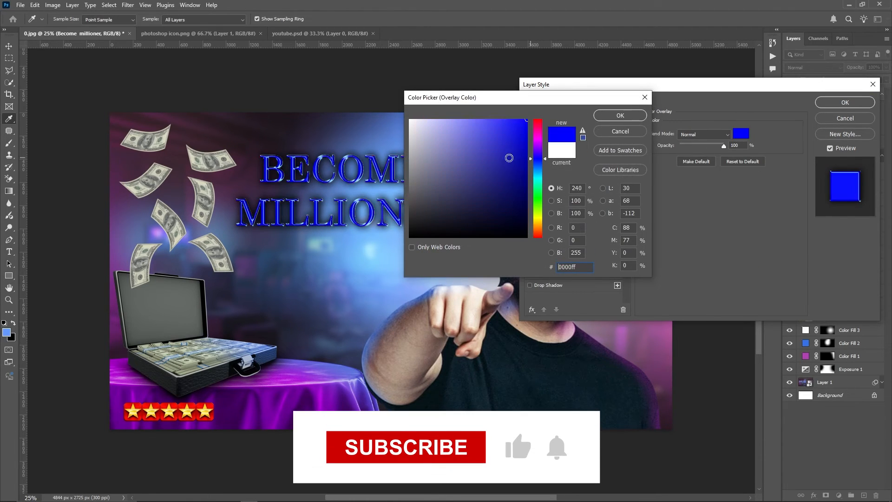
left_click_drag(537, 158, 538, 137)
left_click_drag(426, 133, 362, 84)
left_click(619, 115)
Add a 10 px black outside stroke to the title
left_click(540, 176)
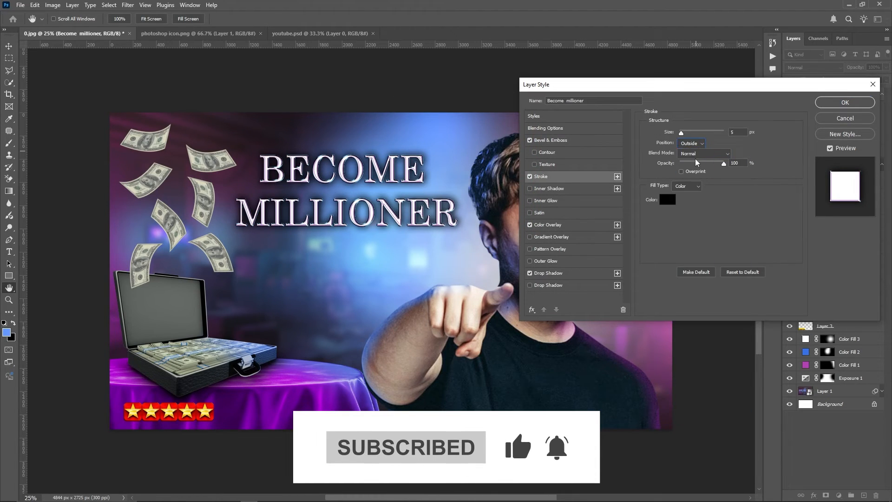
left_click(684, 134)
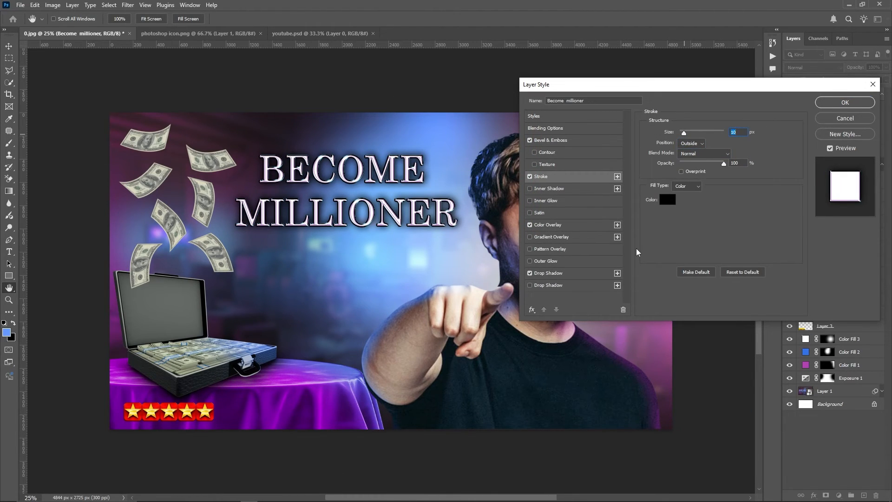
Give the title a linear Blue_13 gradient overlay, leave the color overlay disabled, and apply the layer style
left_click(575, 238)
left_click(703, 154)
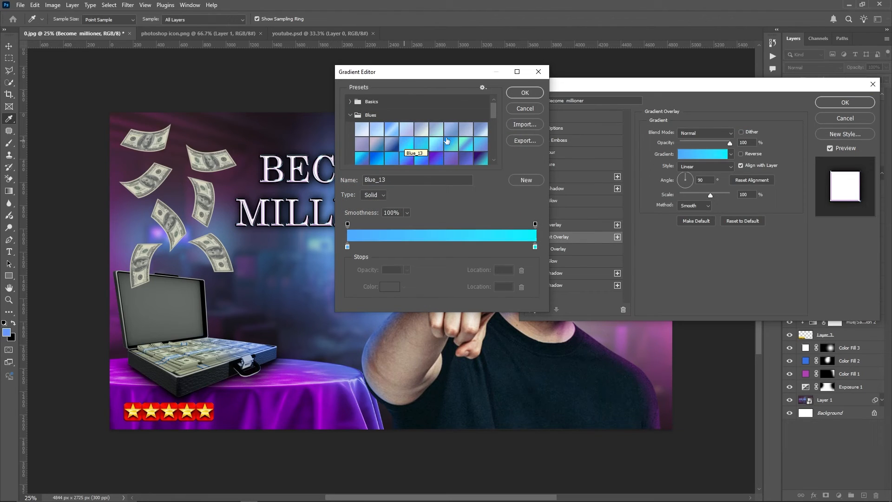
key("Return")
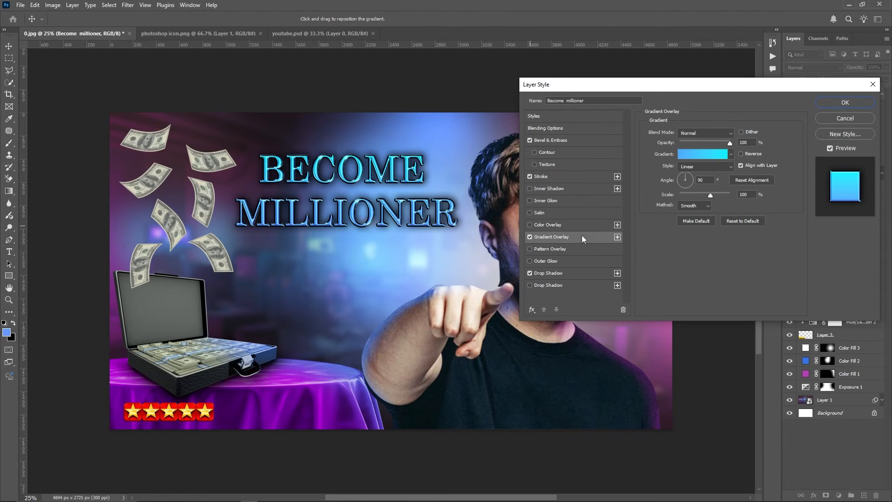
left_click(530, 225)
left_click(530, 225)
left_click(845, 102)
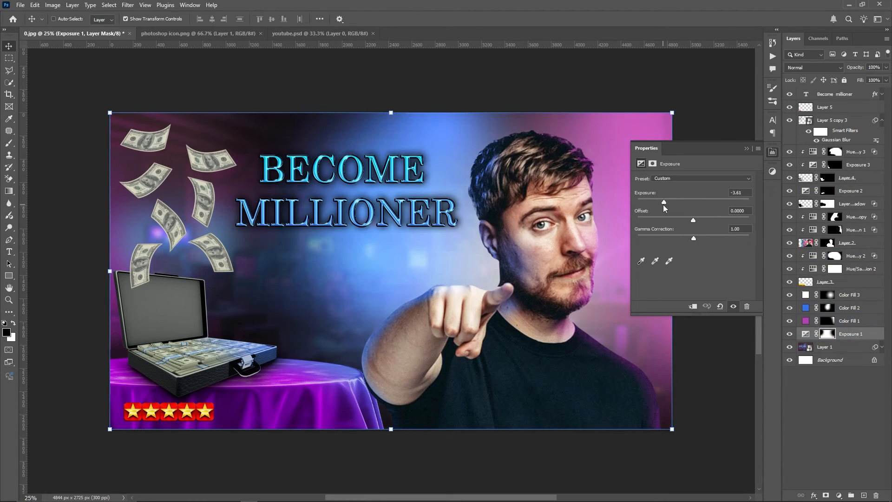
Duplicate the title text, change the copy to "WITH", scale it down and place it below the left end of "MILLIONER"
left_click_drag(382, 214, 387, 276)
key("ctrl+z")
left_click(835, 94)
double_click(379, 261)
left_click_drag(373, 171, 293, 247)
type("WITHv")
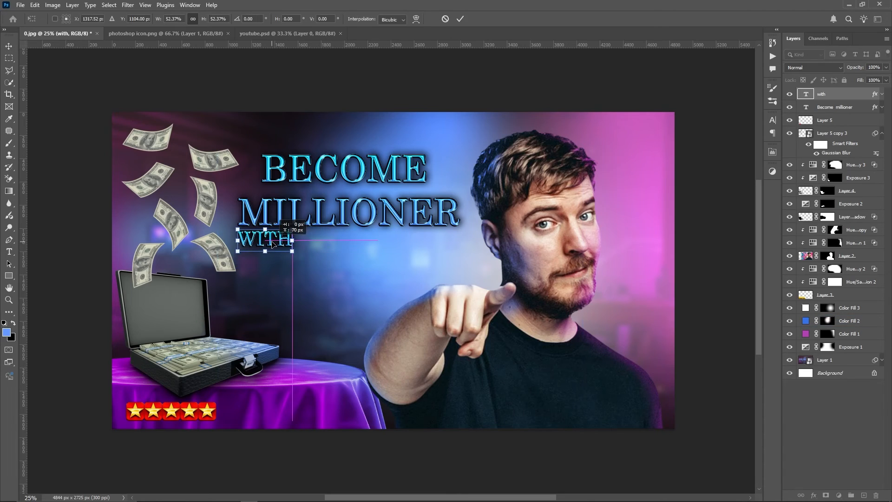
key("Return")
Duplicate the title text below "WITH", change the copy to "mr beast", and scale it to the full text width
left_click_drag(362, 212, 370, 308, "alt")
double_click(370, 308)
type("mr beast")
left_click(9, 47)
left_click_drag(375, 266, 356, 272)
left_click_drag(434, 271, 459, 268)
key("Return")
Scale down the "BECOME MILLIONER" title and move it up, roughly centered above the "MR BEAST" text
left_click(430, 214)
left_click_drag(459, 193, 410, 193)
left_click_drag(330, 205, 374, 190)
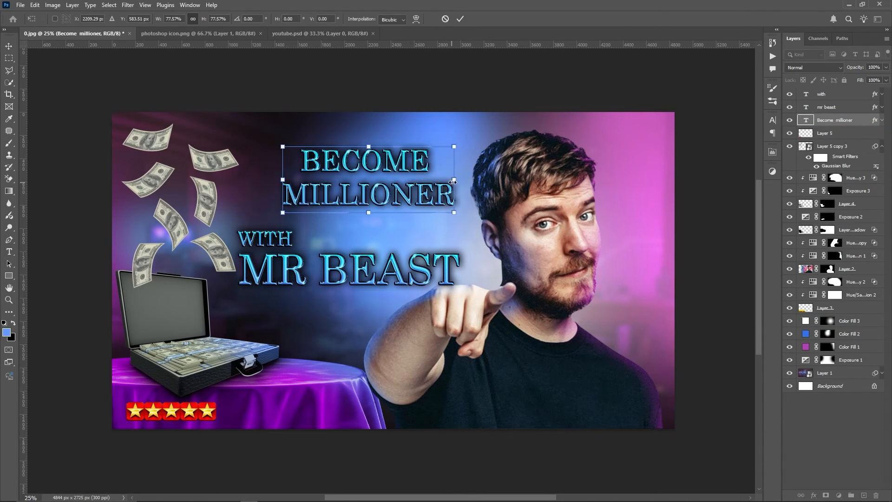
left_click_drag(454, 179, 416, 179)
left_click_drag(352, 197, 380, 186)
Reduce the size of the "BECOME MILLIONER" title's drop shadow slightly in its layer style
double_click(863, 123)
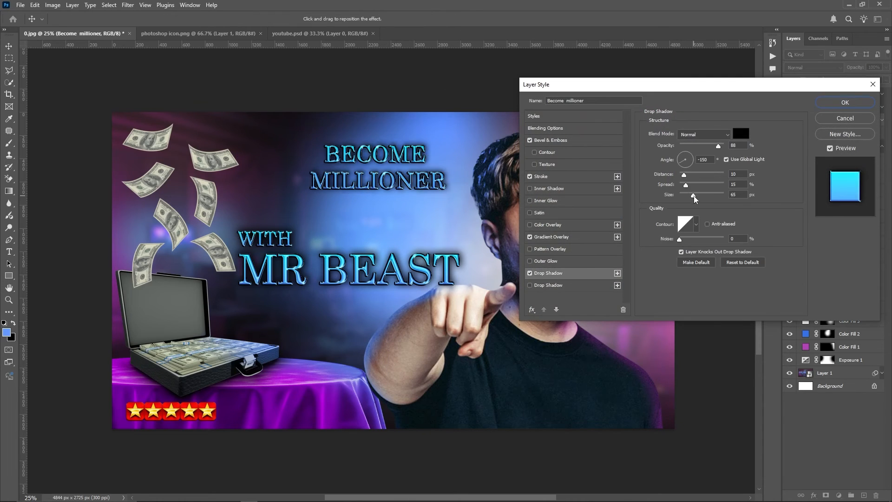
left_click_drag(693, 196, 690, 196)
left_click(834, 100)
Copy the layer style of the "BECOME MILLIONER" title onto the "WITH" text layer
right_click(848, 121)
left_click(778, 335)
right_click(846, 95)
left_click(820, 325)
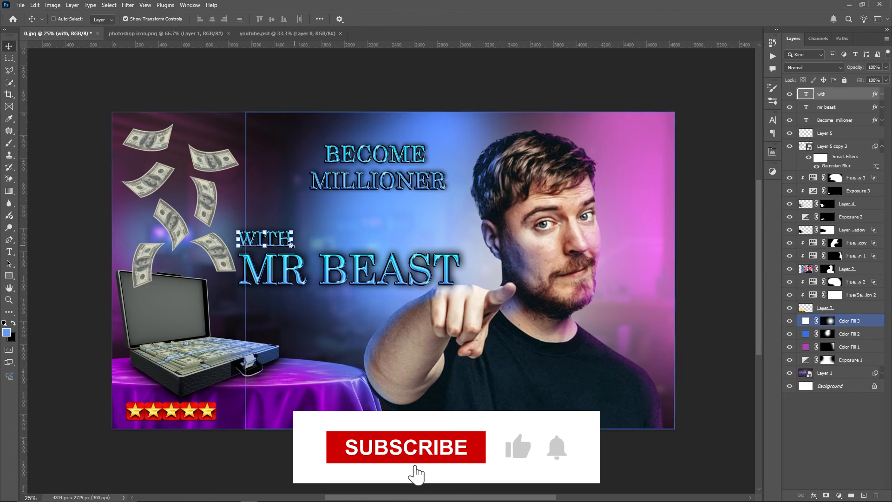
Move "WITH" directly under the left end of "MILLIONER" and raise "MR BEAST" closer beneath it
left_click_drag(291, 244, 364, 207)
left_click(408, 272, "ctrl")
left_click_drag(408, 272, 410, 247)
Give the "MR BEAST" text a red color overlay, apply the layer style and deselect the layer
double_click(862, 111)
left_click(558, 225)
left_click(740, 134)
left_click(528, 120)
left_click(604, 115)
left_click(841, 102)
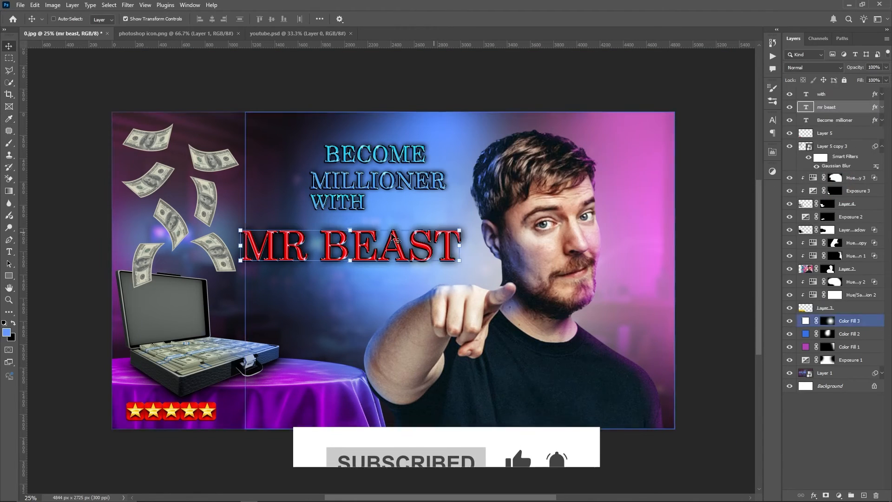
left_click(413, 318, "ctrl")
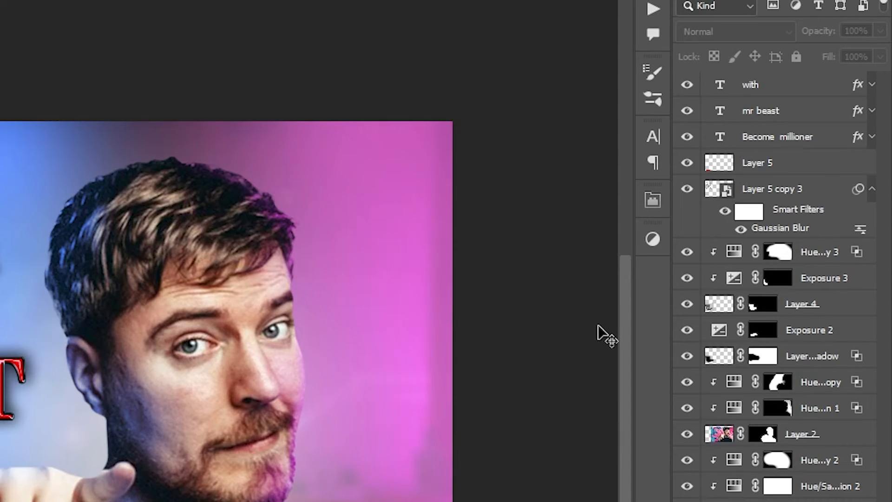
Stamp everything onto a new top layer and set Camera Raw exposure +0.20, contrast +21, highlights -58, shadows -15, whites +32, blacks -35
left_click(772, 92)
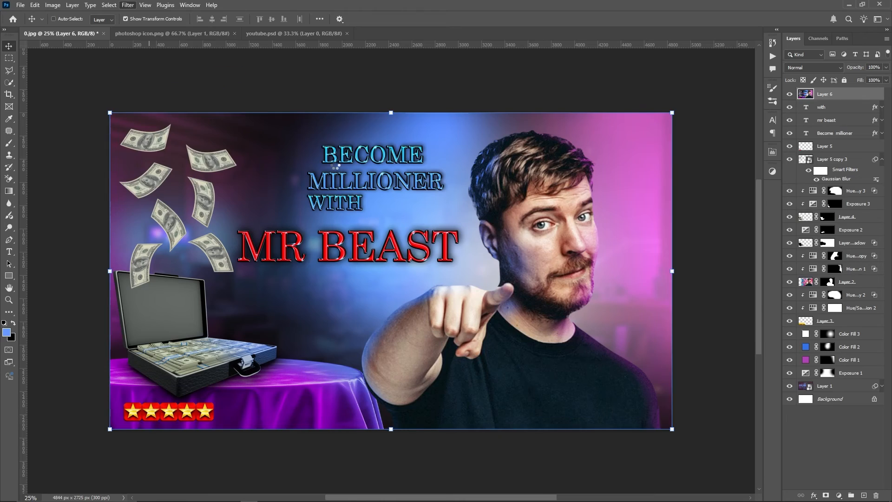
key("ctrl+shift+a")
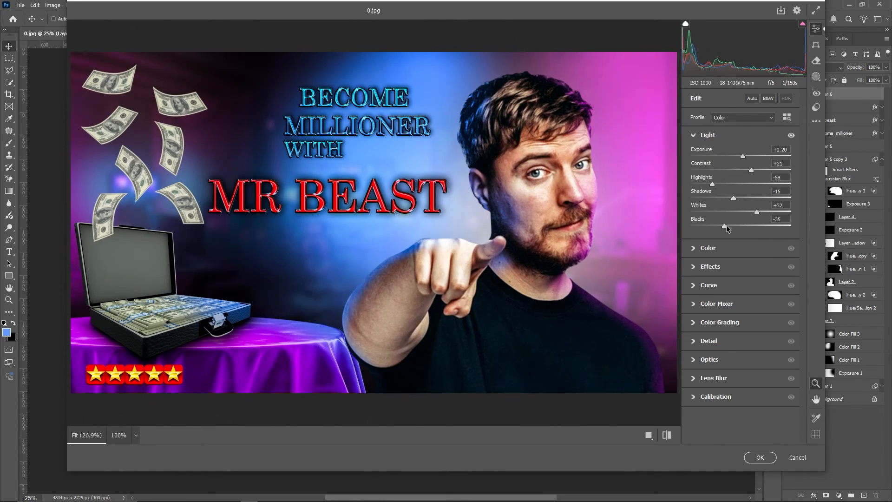
left_click(708, 134)
Strengthen the image detail with the Camera Raw effects and add a slight dark vignette
left_click(710, 172)
left_click_drag(741, 192, 747, 220)
left_click_drag(741, 236, 734, 236)
Adjust the color and color mixer settings, and grade the midtones slightly blue and the shadows green with hue 112, saturation 6
left_click(756, 288)
left_click_drag(741, 179, 746, 179)
left_click(693, 124)
left_click(694, 228)
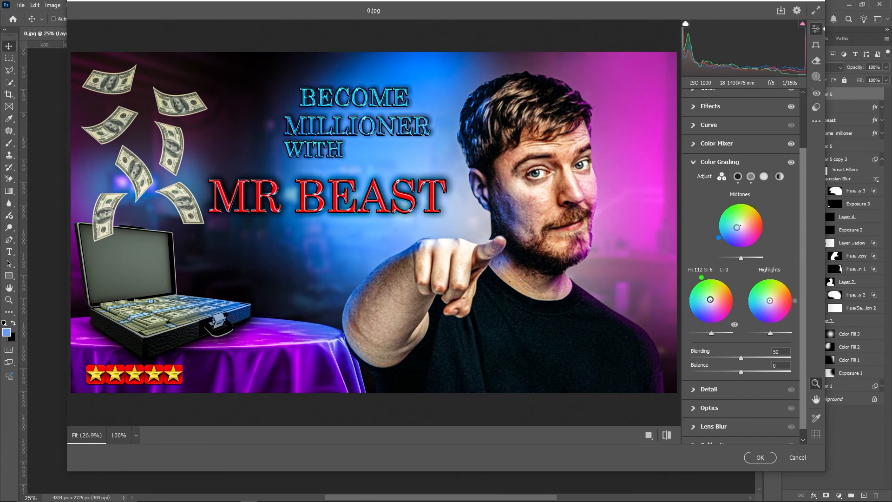
Set the sharpening to 11 and raise a color calibration value slightly
left_click(703, 389)
left_click_drag(691, 270, 699, 271)
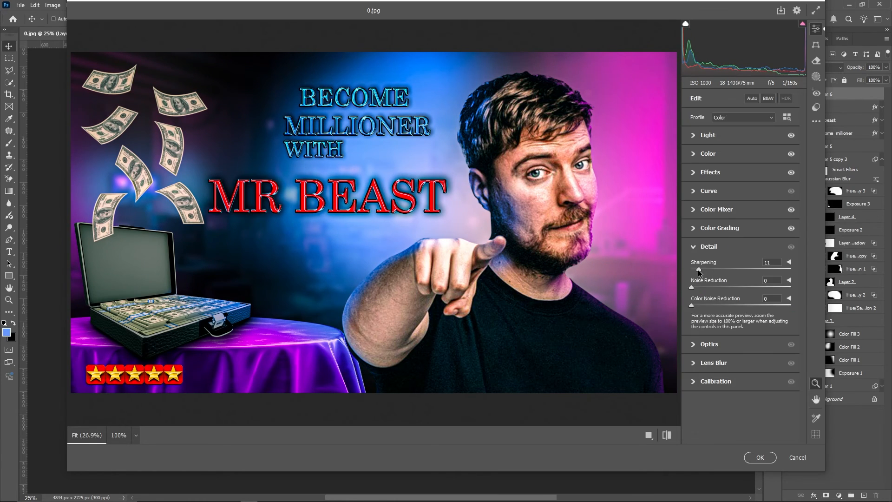
left_click(710, 172)
left_click(715, 381)
left_click_drag(740, 336, 746, 336)
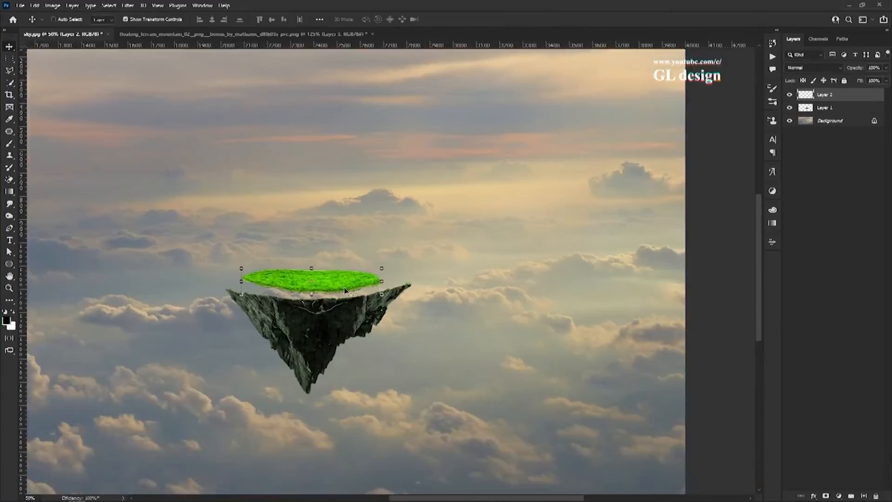
Enlarge the grass patch to cover the top of the floating rock and select the rock layer together with it
key("Return")
scroll(455, 298, "down", 3)
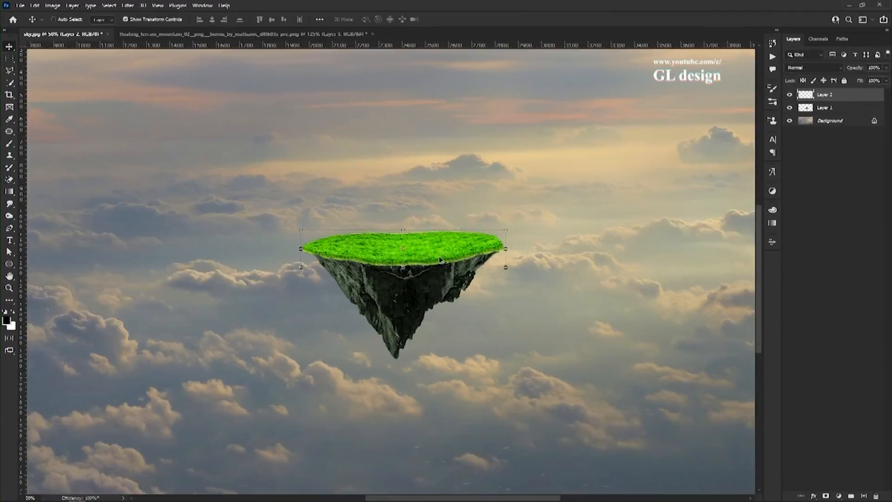
left_click(825, 107, "ctrl")
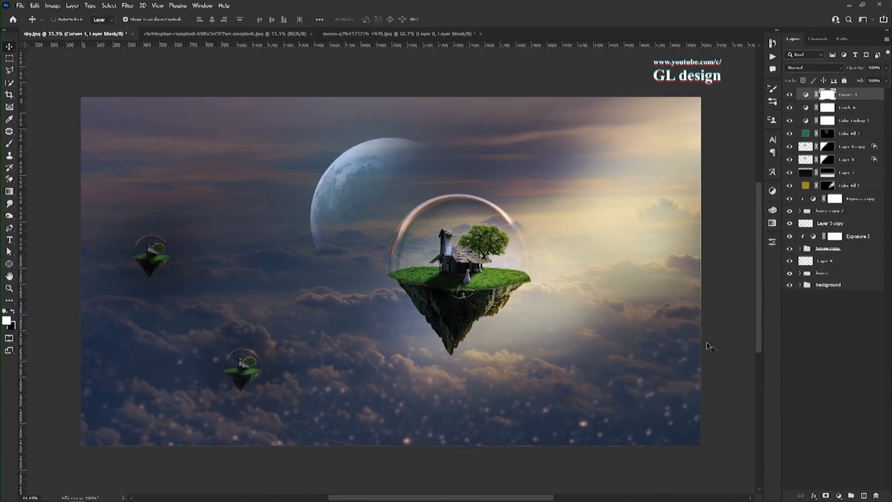
Add a linear black-to-transparent gradient fill layer at 90° and 100% scale to darken the lower part of the sky scene
left_click(838, 496)
left_click(832, 345)
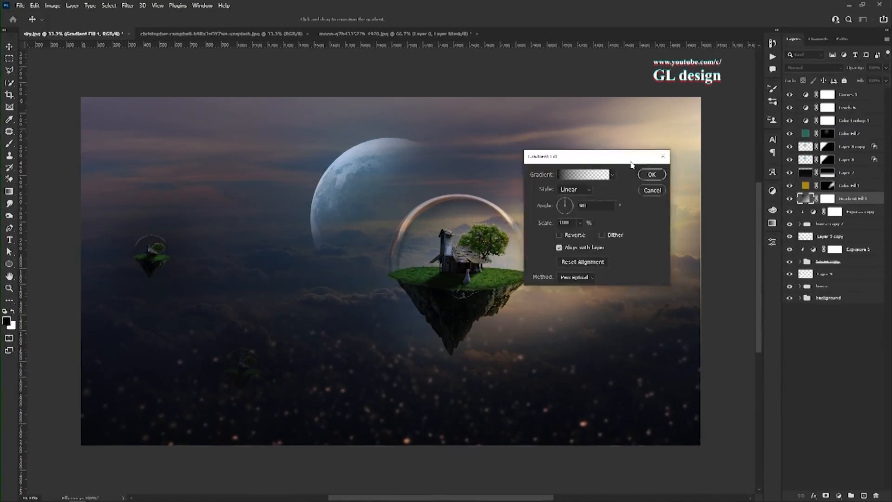